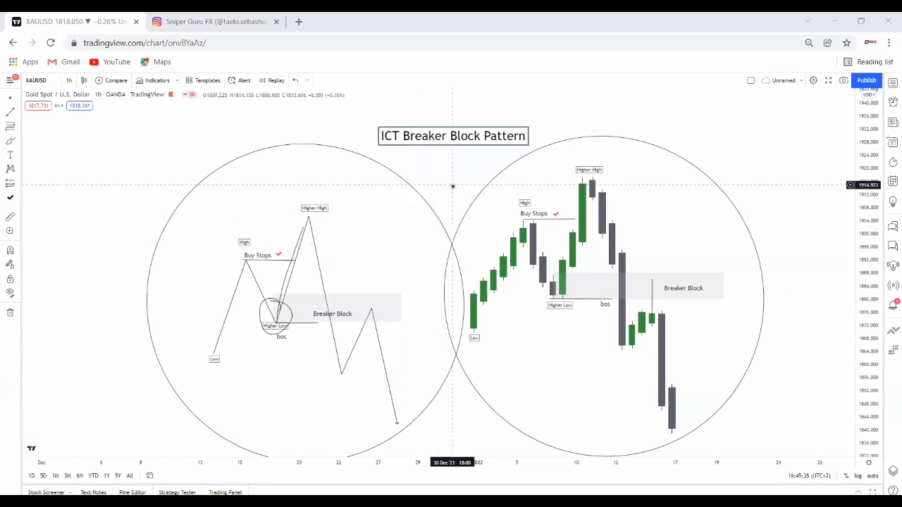
Step: Brush a horizontal line along the Low of the candlestick pattern, and circle its Higher Low and High labels
{"action": "left_click_drag", "start_coordinate": [453, 186], "coordinate": [444, 178]}
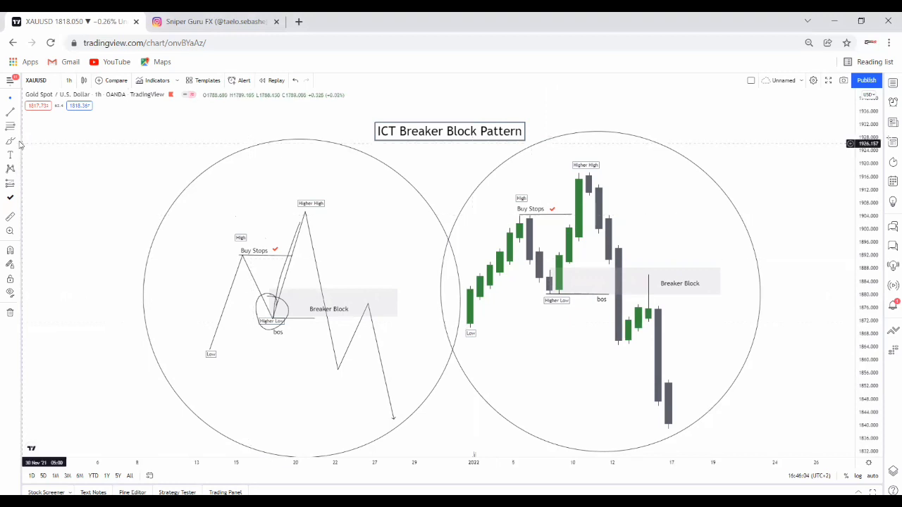
{"action": "left_click", "coordinate": [465, 329]}
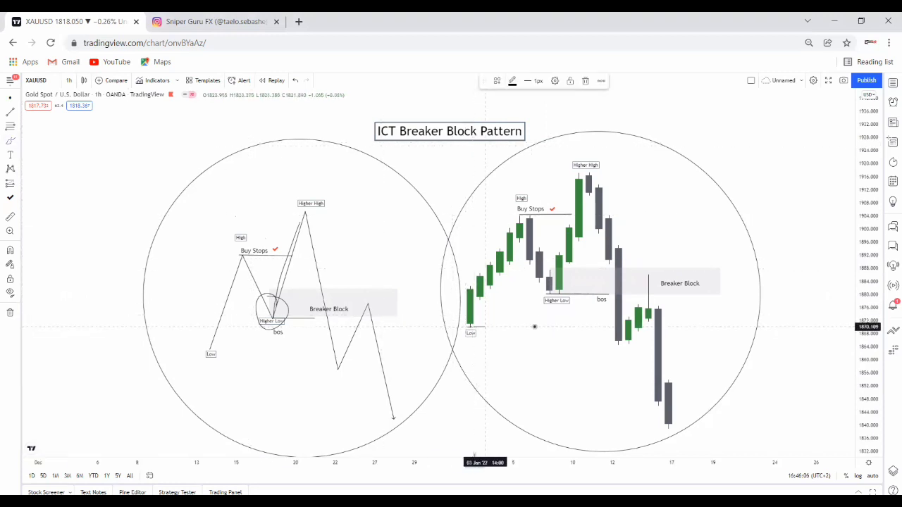
{"action": "left_click", "coordinate": [578, 327]}
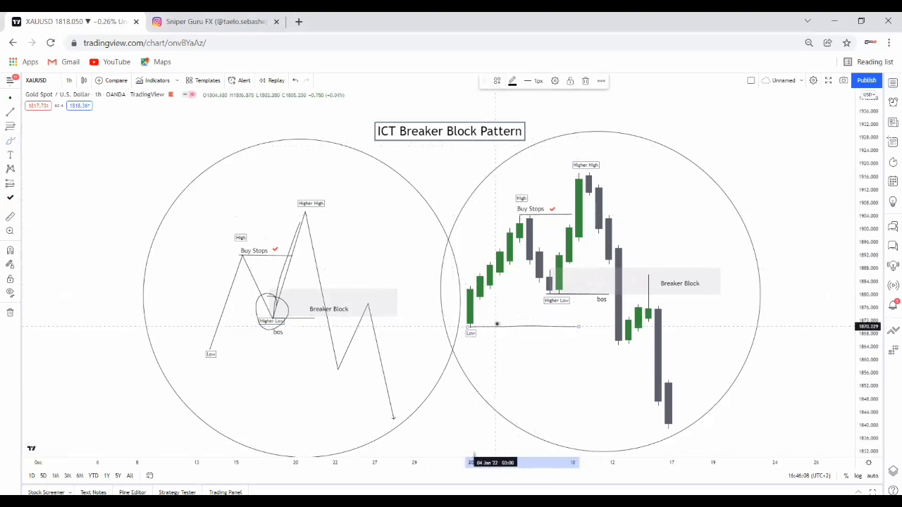
{"action": "mouse_move", "coordinate": [550, 312]}
{"action": "left_mouse_down"}
{"action": "mouse_move", "coordinate": [570, 291]}
{"action": "mouse_move", "coordinate": [541, 303]}
{"action": "mouse_move", "coordinate": [560, 282]}
{"action": "mouse_move", "coordinate": [579, 146]}
{"action": "mouse_move", "coordinate": [517, 209]}
{"action": "mouse_move", "coordinate": [526, 195]}
{"action": "mouse_move", "coordinate": [539, 198]}
{"action": "mouse_move", "coordinate": [522, 224]}
{"action": "mouse_move", "coordinate": [506, 188]}
{"action": "mouse_move", "coordinate": [541, 208]}
{"action": "left_mouse_up"}
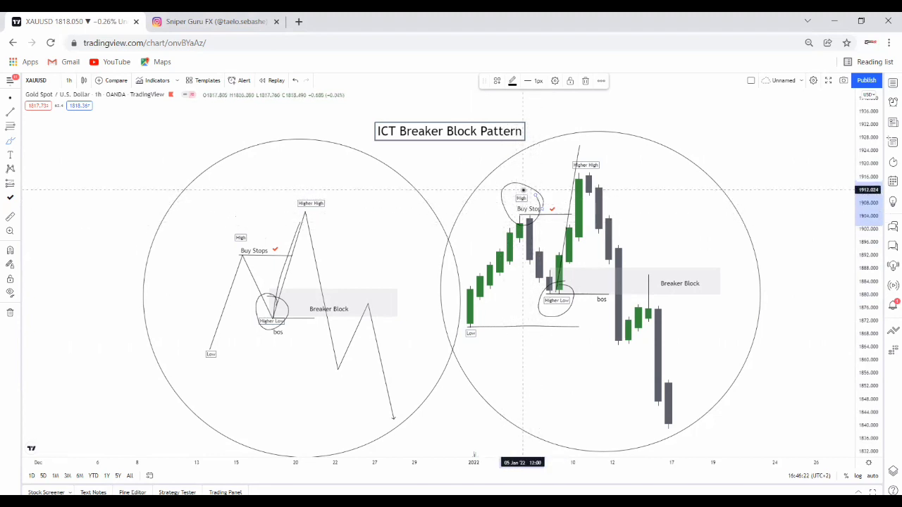
Step: Brush the drop from the Higher High to the following low, and undo the strokes made after the Higher Low circle
{"action": "left_click", "coordinate": [578, 151]}
{"action": "left_click", "coordinate": [630, 341]}
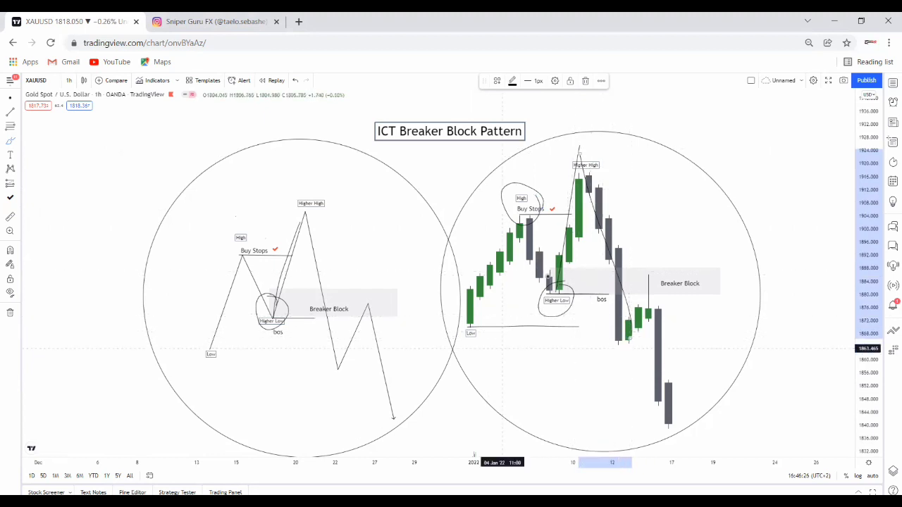
{"action": "key", "text": "ctrl"}
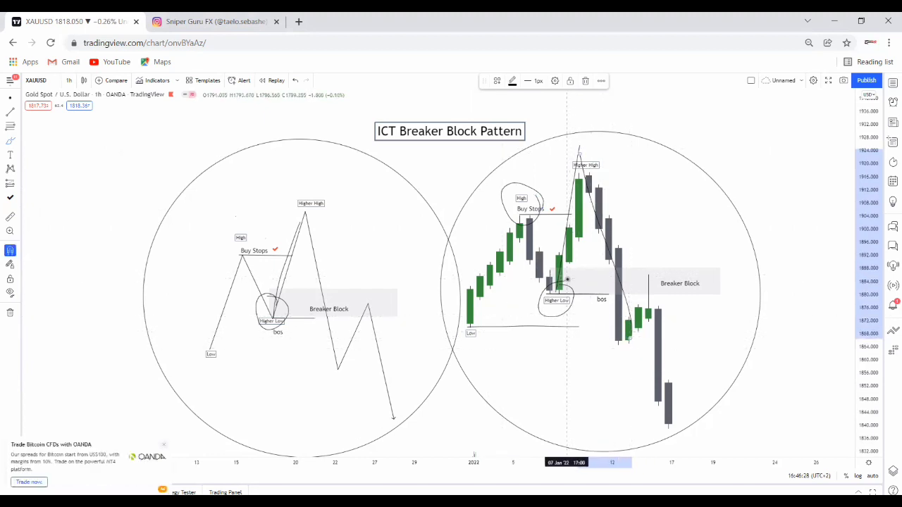
{"action": "key", "text": "ctrl+z"}
{"action": "key", "text": "ctrl+z"}
{"action": "key", "text": "ctrl+z"}
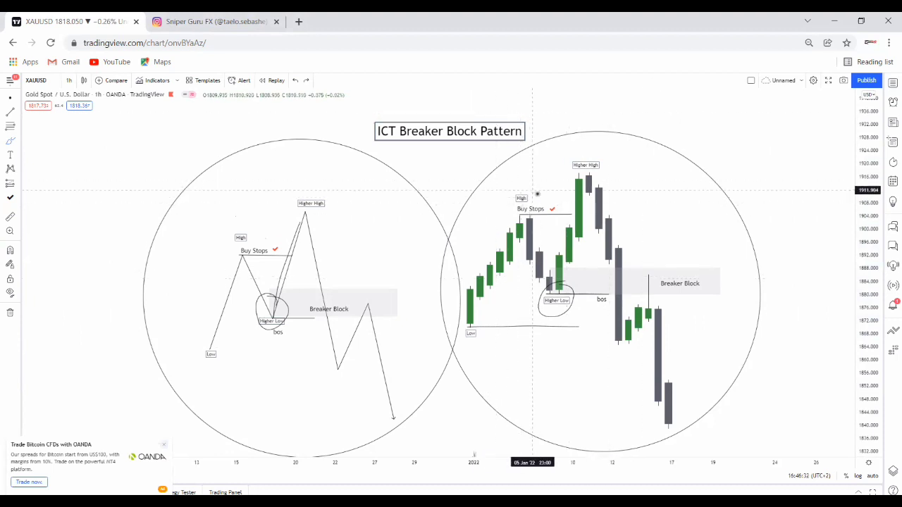
{"action": "key", "text": "ctrl+y"}
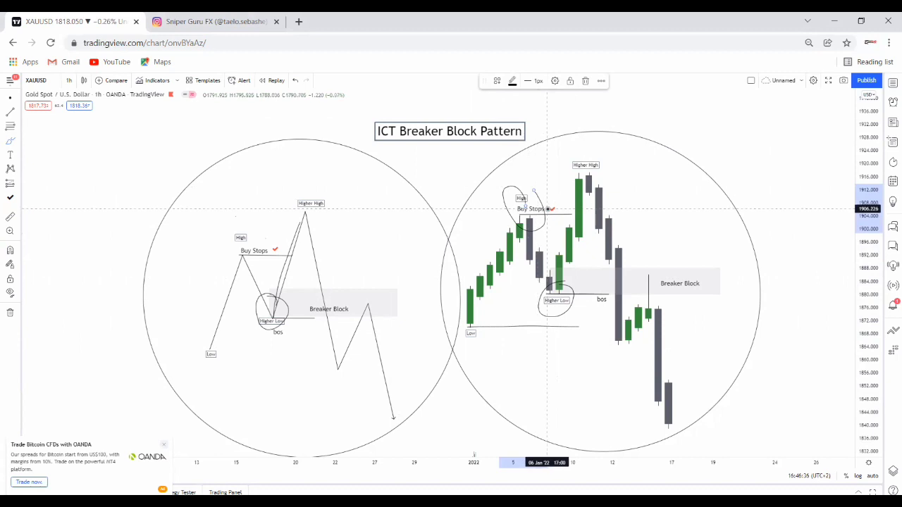
{"action": "key", "text": "ctrl+z"}
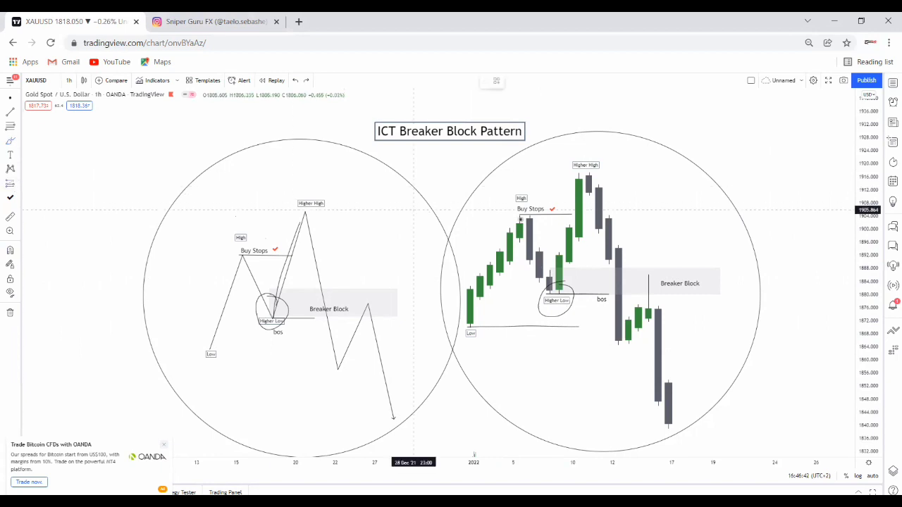
Step: Place a long position just above the Buy Stops line, with stop near 1900.5 and target near 1924.3, narrowed to the Higher High rally
{"action": "left_click", "coordinate": [547, 210]}
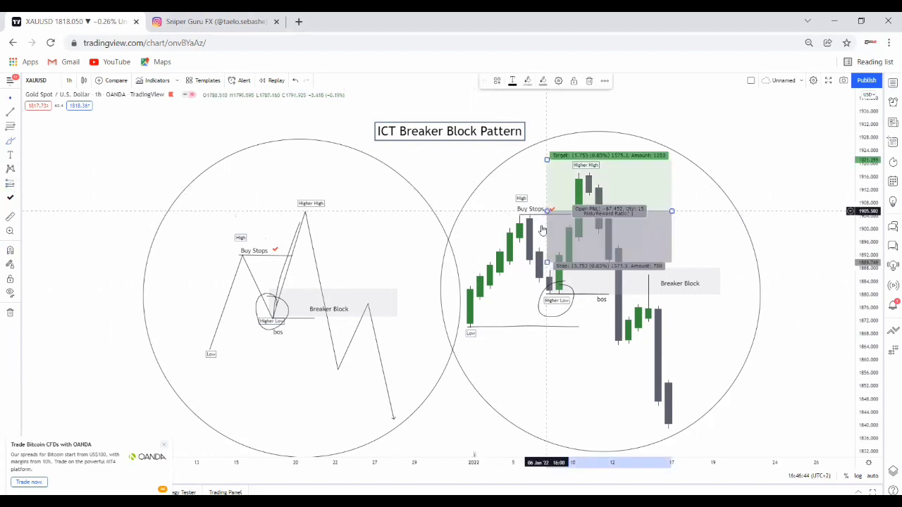
{"action": "left_click_drag", "start_coordinate": [550, 259], "coordinate": [547, 227]}
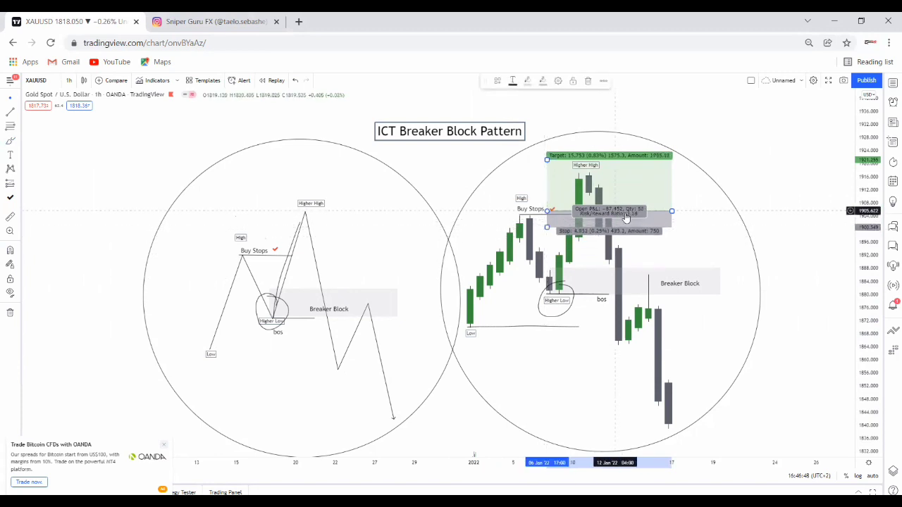
{"action": "left_click_drag", "start_coordinate": [671, 212], "coordinate": [584, 211]}
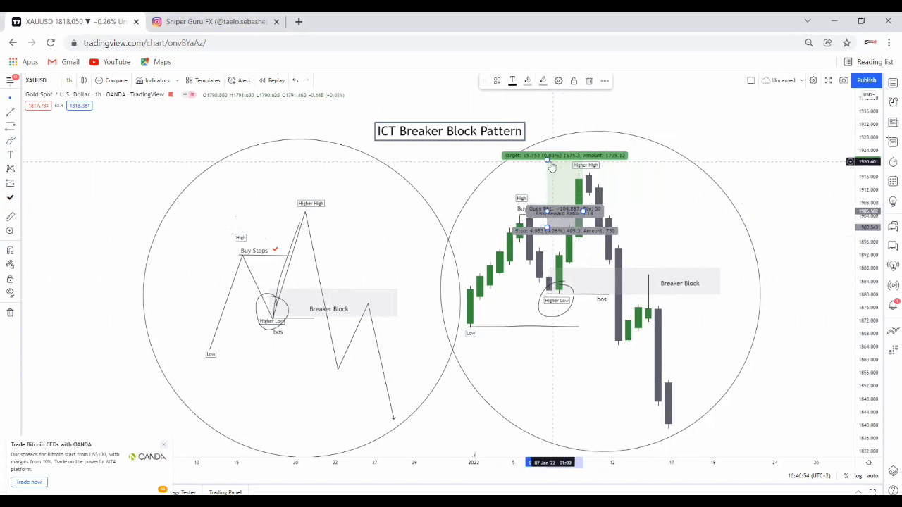
{"action": "left_click_drag", "start_coordinate": [547, 160], "coordinate": [547, 149]}
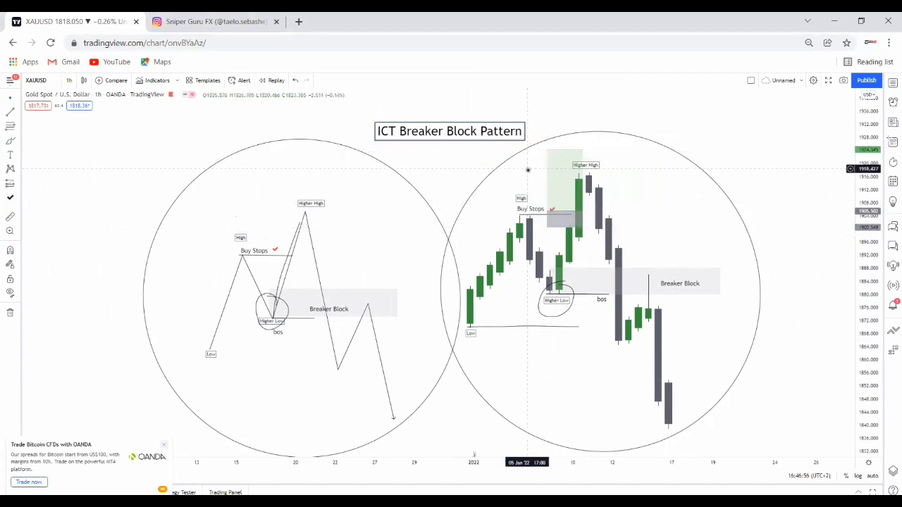
{"action": "left_click", "coordinate": [553, 224]}
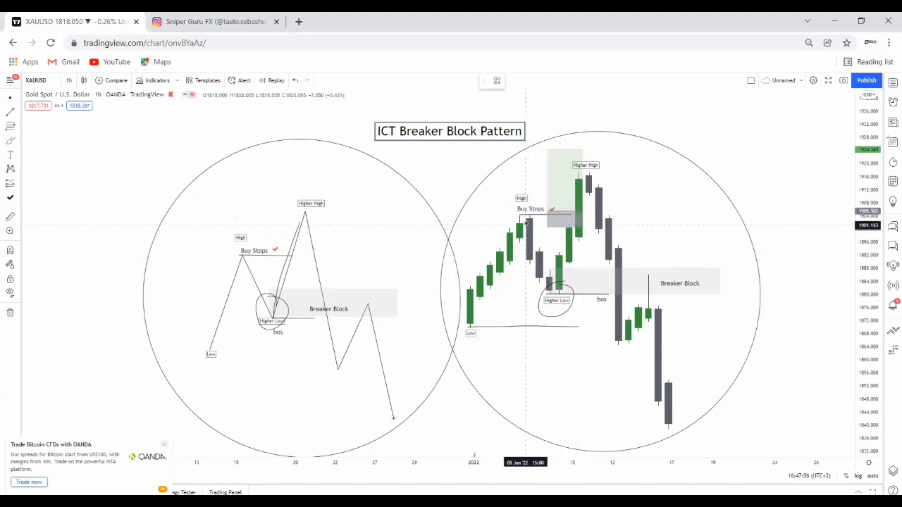
Step: Circle the candles crossing the Buy Stops level with the brush, and remove those strokes and the long position
{"action": "mouse_move", "coordinate": [528, 223]}
{"action": "left_mouse_down"}
{"action": "mouse_move", "coordinate": [621, 224]}
{"action": "mouse_move", "coordinate": [556, 215]}
{"action": "mouse_move", "coordinate": [518, 224]}
{"action": "mouse_move", "coordinate": [617, 223]}
{"action": "left_mouse_up"}
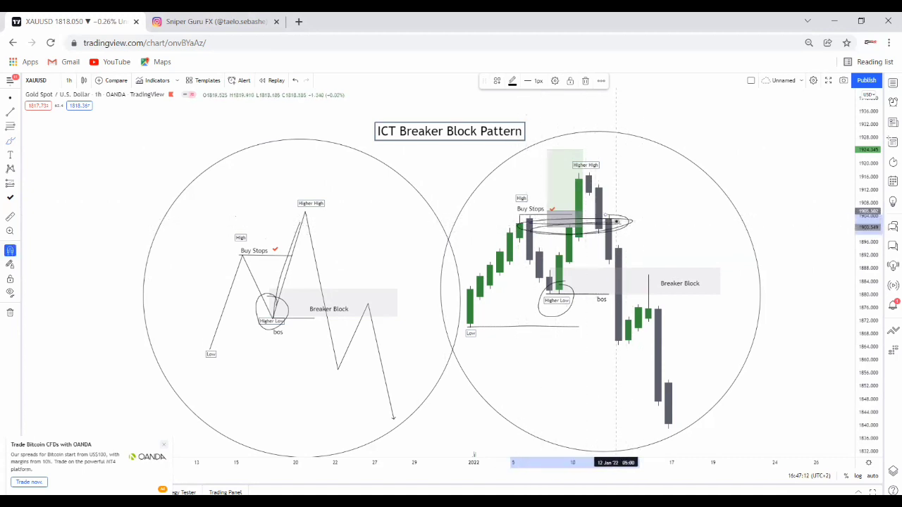
{"action": "key", "text": "ctrl+z"}
{"action": "key", "text": "ctrl+z"}
{"action": "key", "text": "ctrl+z"}
{"action": "key", "text": "ctrl+z"}
{"action": "key", "text": "ctrl+z"}
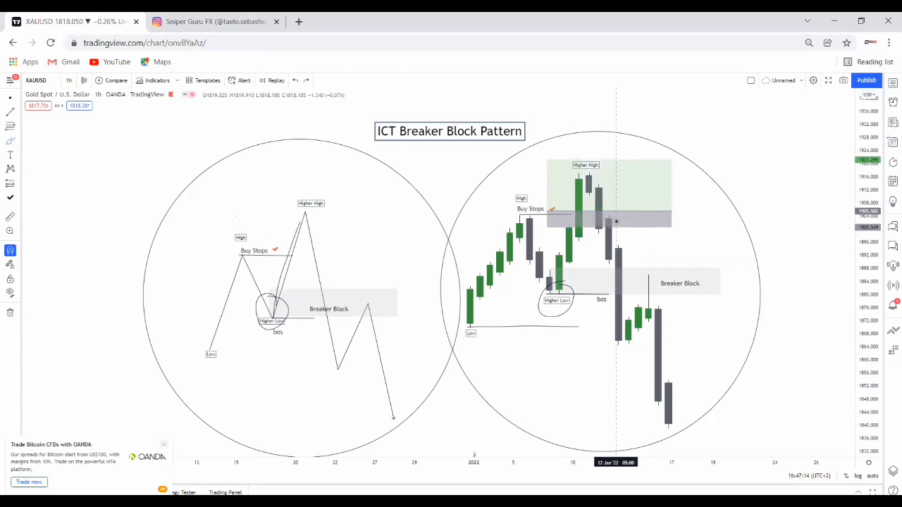
{"action": "key", "text": "ctrl+z"}
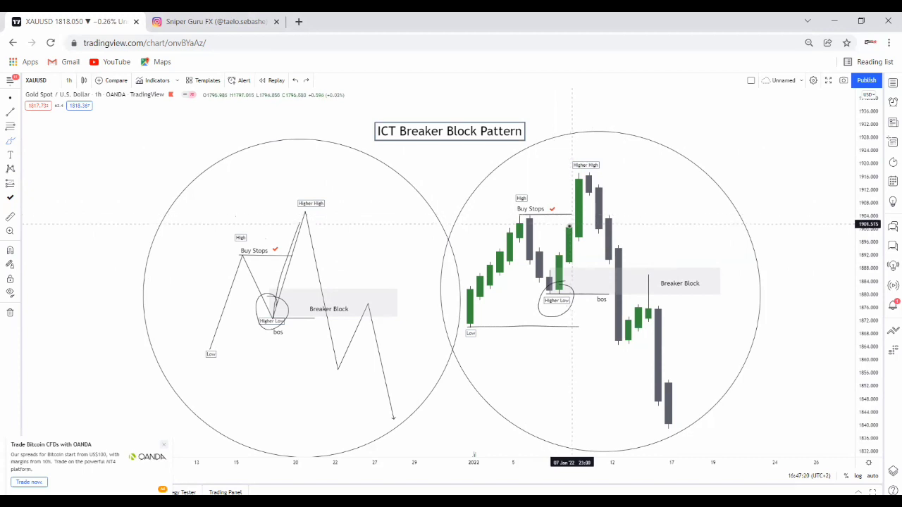
{"action": "left_click_drag", "start_coordinate": [607, 210], "coordinate": [640, 213]}
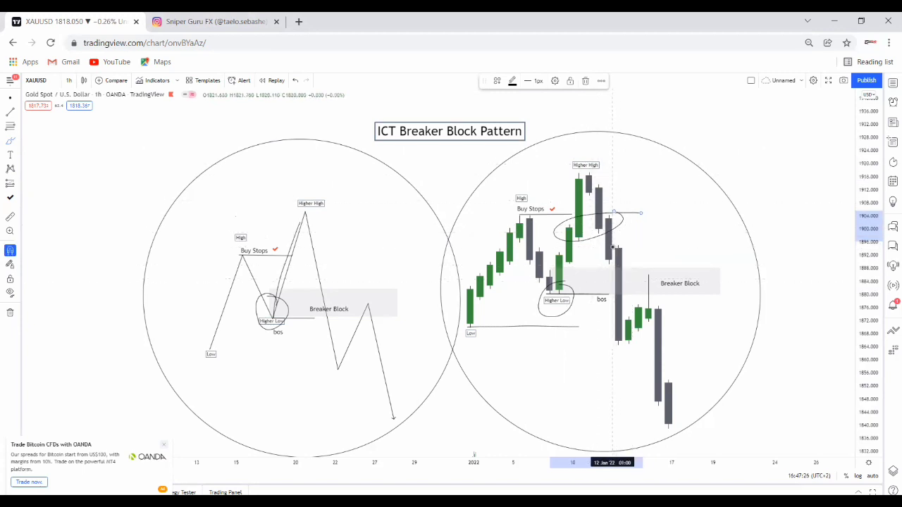
{"action": "key", "text": "Delete"}
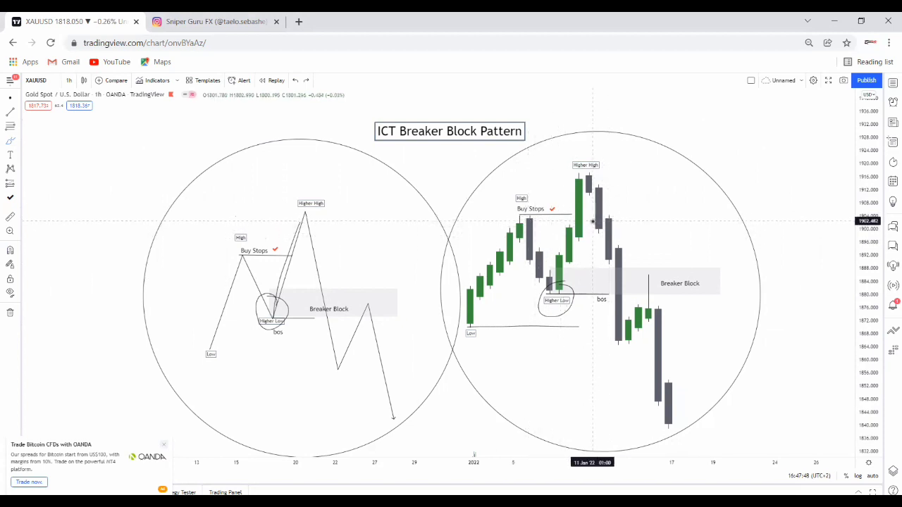
Step: Brush the rise from the Higher Low to the Higher High and the drop below bos, undoing the circles around High and Buy Stops
{"action": "left_click_drag", "start_coordinate": [589, 176], "coordinate": [627, 347]}
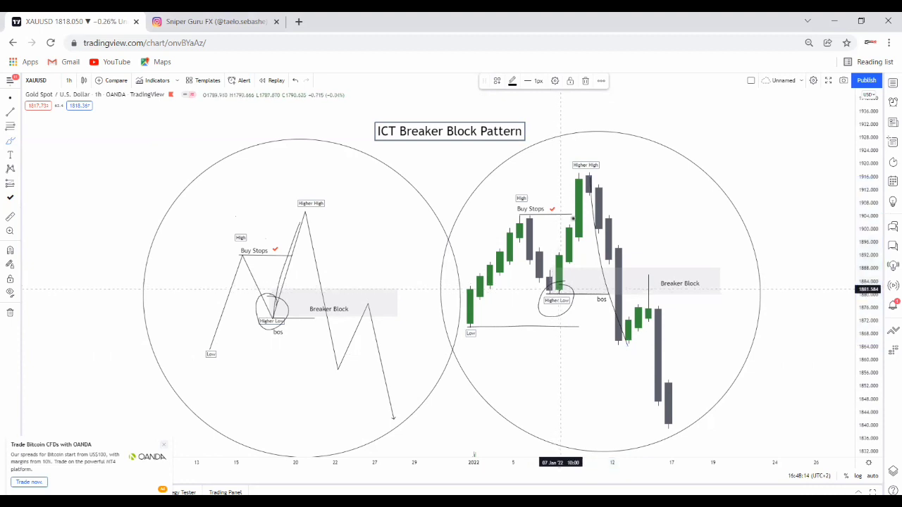
{"action": "mouse_move", "coordinate": [538, 189]}
{"action": "left_mouse_down"}
{"action": "mouse_move", "coordinate": [502, 206]}
{"action": "mouse_move", "coordinate": [537, 216]}
{"action": "mouse_move", "coordinate": [529, 191]}
{"action": "left_mouse_up"}
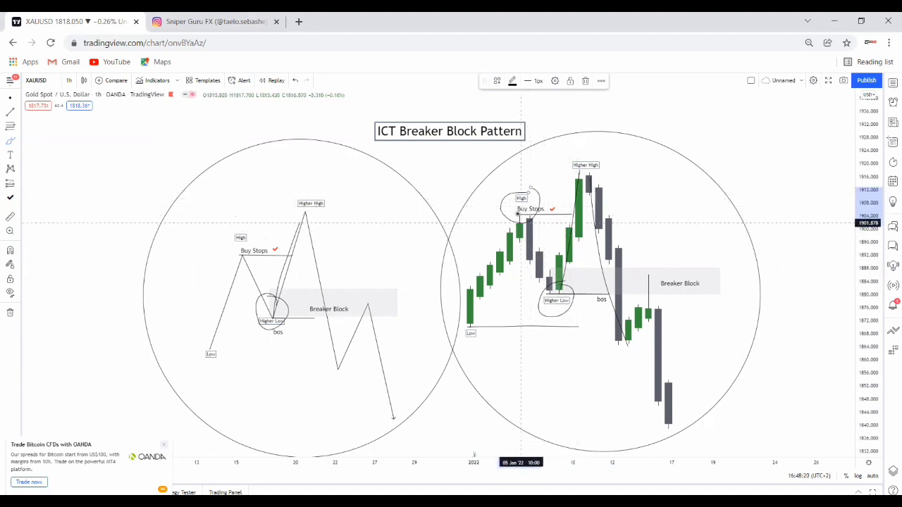
{"action": "mouse_move", "coordinate": [546, 216]}
{"action": "left_mouse_down"}
{"action": "mouse_move", "coordinate": [555, 205]}
{"action": "mouse_move", "coordinate": [599, 218]}
{"action": "mouse_move", "coordinate": [519, 229]}
{"action": "mouse_move", "coordinate": [592, 213]}
{"action": "left_mouse_up"}
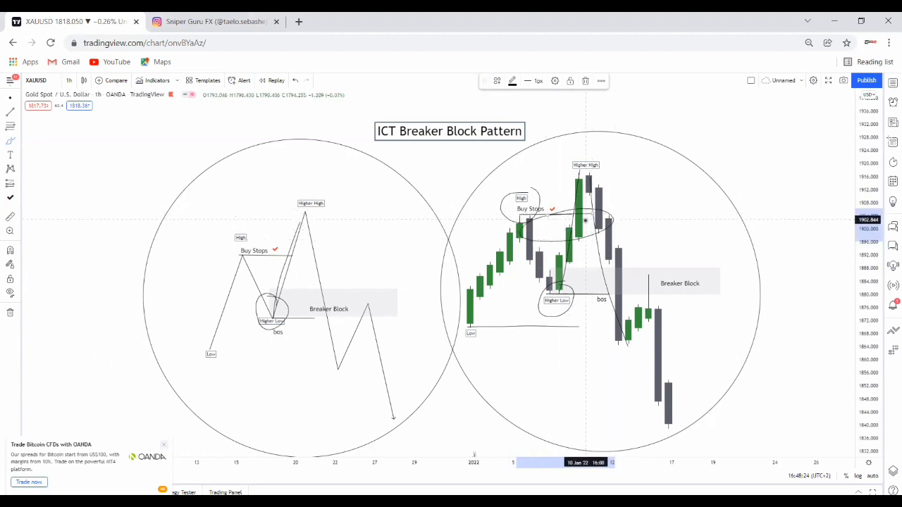
{"action": "key", "text": "ctrl+z"}
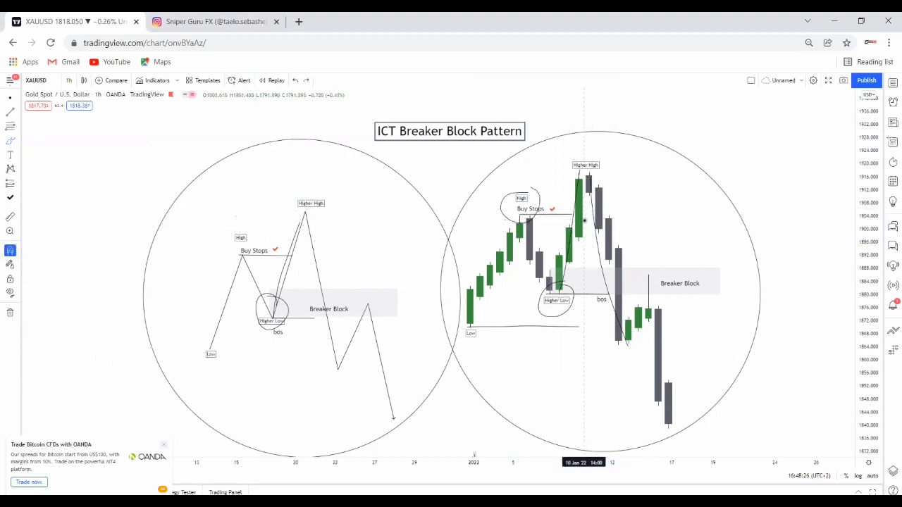
{"action": "key", "text": "ctrl+z"}
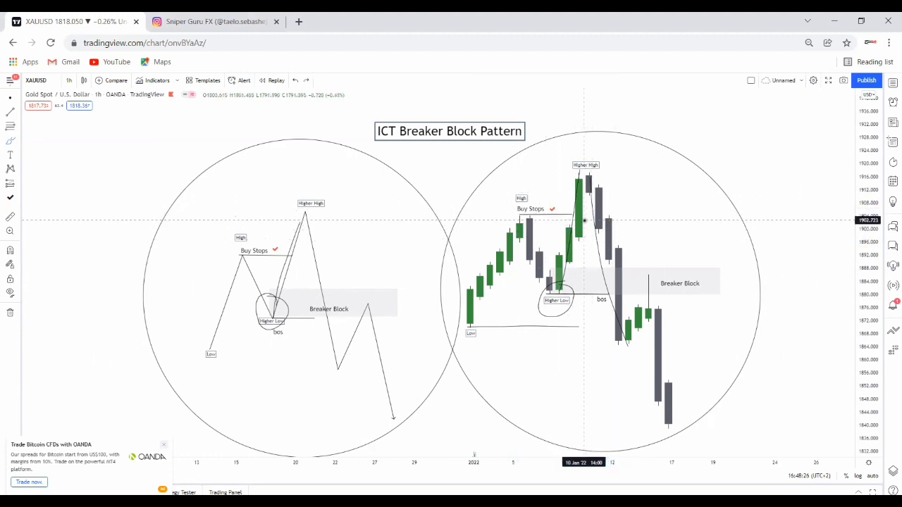
Step: Brush the pullback from the new low up into the candlestick pattern's Breaker Block and circle the retest
{"action": "left_click", "coordinate": [636, 328]}
{"action": "mouse_move", "coordinate": [636, 329]}
{"action": "left_mouse_down"}
{"action": "mouse_move", "coordinate": [660, 281]}
{"action": "mouse_move", "coordinate": [640, 309]}
{"action": "mouse_move", "coordinate": [650, 271]}
{"action": "mouse_move", "coordinate": [660, 271]}
{"action": "left_mouse_up"}
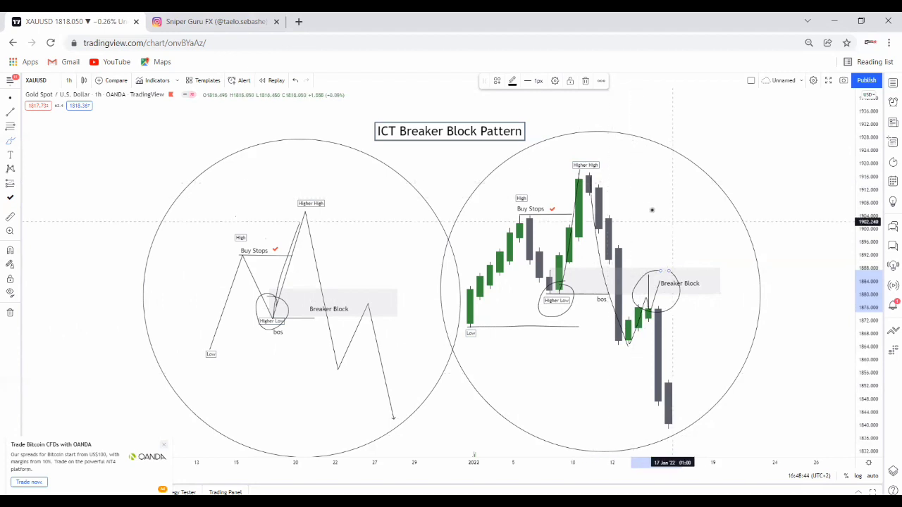
Step: Sketch a zigzag breaker pattern beside the Higher High, mark its block with two brush lines, and remove those lines
{"action": "mouse_move", "coordinate": [644, 203]}
{"action": "left_mouse_down"}
{"action": "mouse_move", "coordinate": [661, 196]}
{"action": "mouse_move", "coordinate": [681, 226]}
{"action": "mouse_move", "coordinate": [693, 159]}
{"action": "mouse_move", "coordinate": [711, 243]}
{"action": "mouse_move", "coordinate": [727, 206]}
{"action": "mouse_move", "coordinate": [754, 284]}
{"action": "left_mouse_up"}
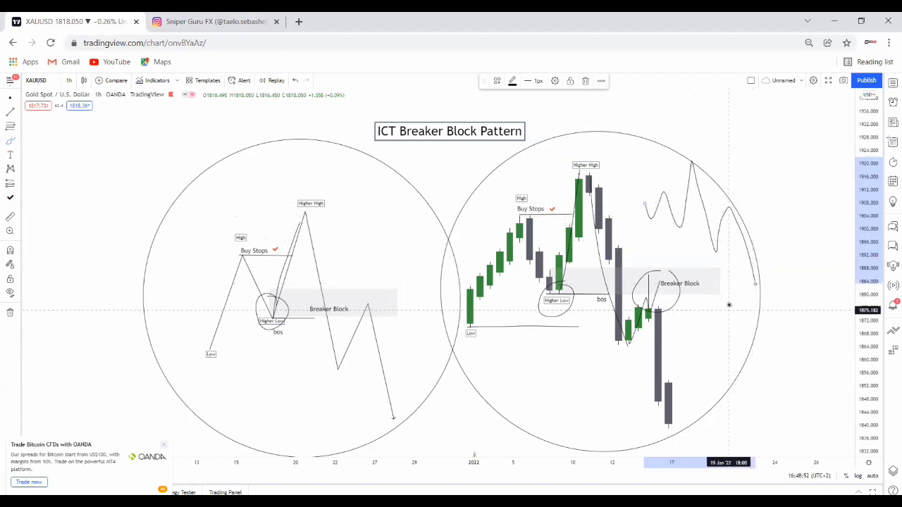
{"action": "mouse_move", "coordinate": [673, 220]}
{"action": "left_mouse_down"}
{"action": "mouse_move", "coordinate": [752, 200]}
{"action": "mouse_move", "coordinate": [678, 225]}
{"action": "mouse_move", "coordinate": [752, 215]}
{"action": "left_mouse_up"}
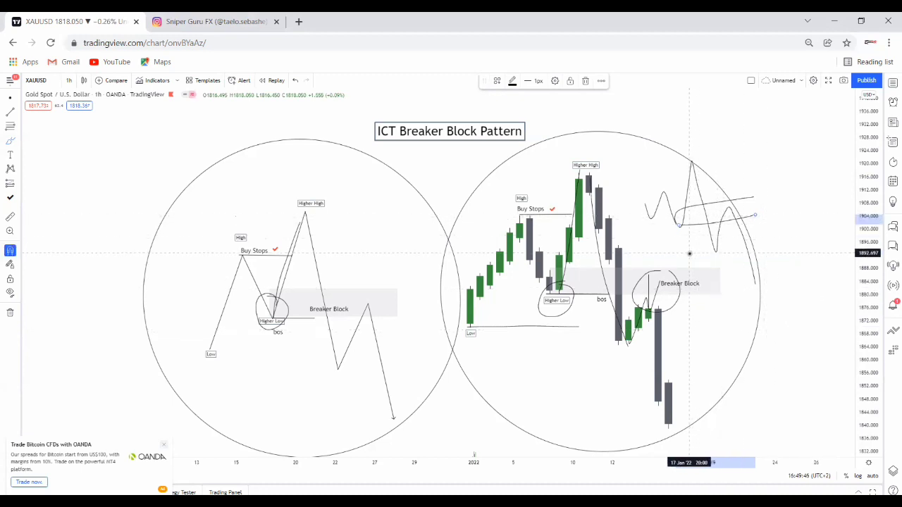
{"action": "key", "text": "Delete"}
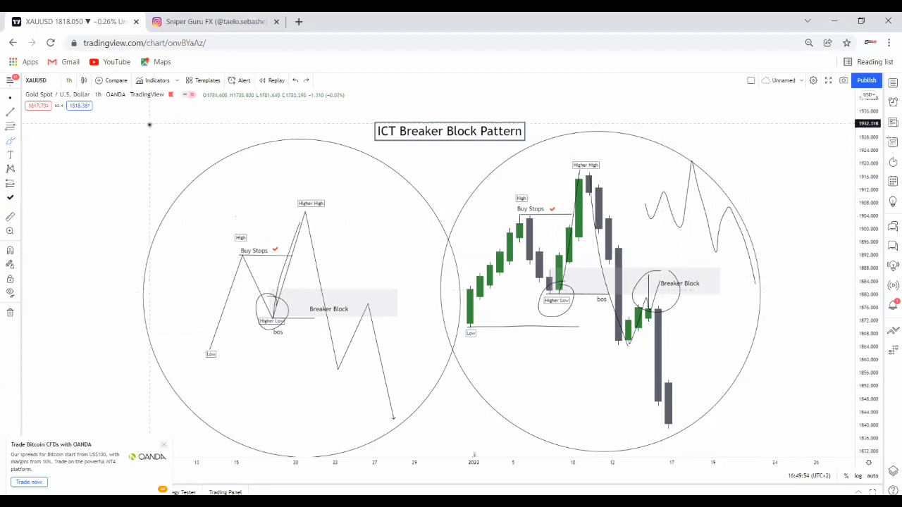
Step: Brush a deeper pullback with two levels near the Higher High and a drop, and undo these strokes and the zigzag
{"action": "left_click", "coordinate": [16, 142]}
{"action": "left_click", "coordinate": [40, 141]}
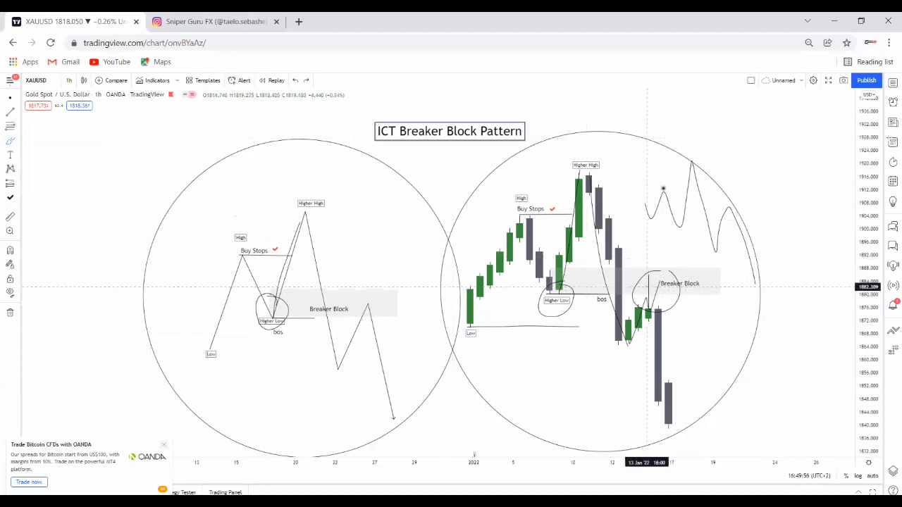
{"action": "left_click_drag", "start_coordinate": [663, 189], "coordinate": [652, 218]}
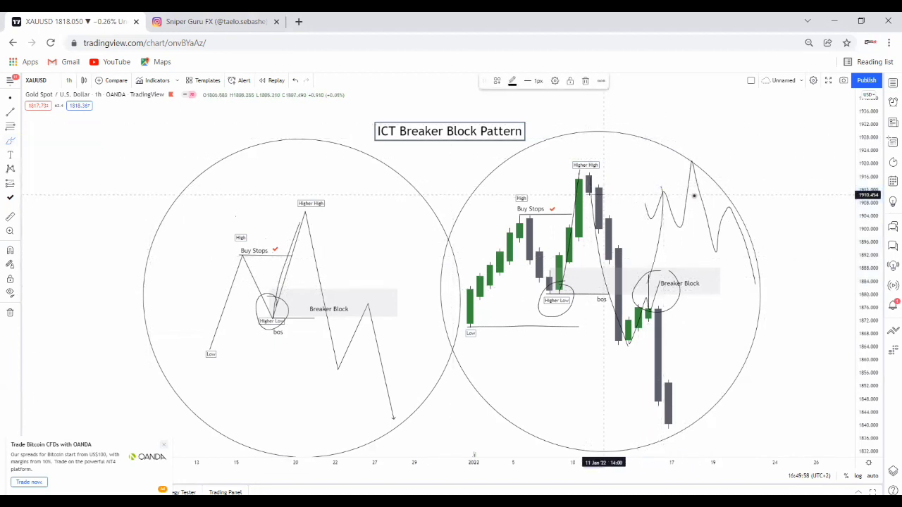
{"action": "mouse_move", "coordinate": [694, 197]}
{"action": "left_mouse_down"}
{"action": "mouse_move", "coordinate": [587, 183]}
{"action": "mouse_move", "coordinate": [726, 167]}
{"action": "mouse_move", "coordinate": [695, 362]}
{"action": "left_mouse_up"}
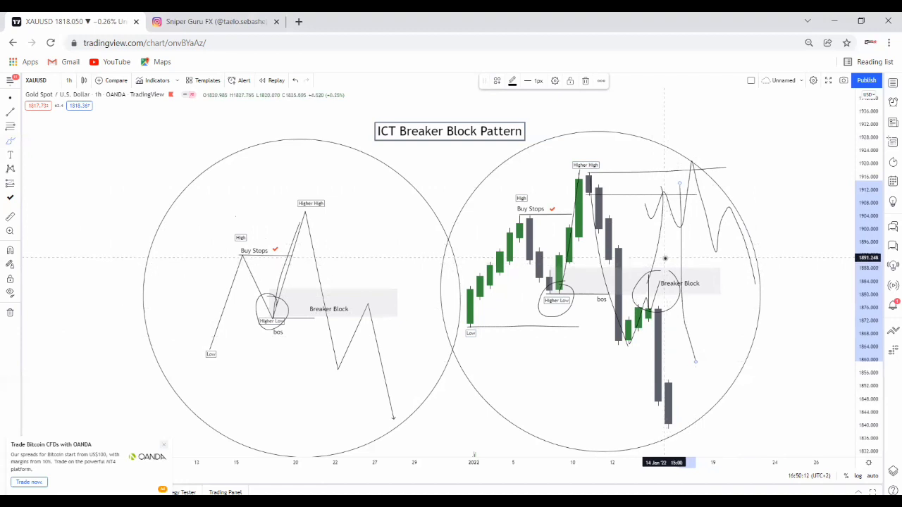
{"action": "key", "text": "ctrl+z"}
{"action": "key", "text": "ctrl+z"}
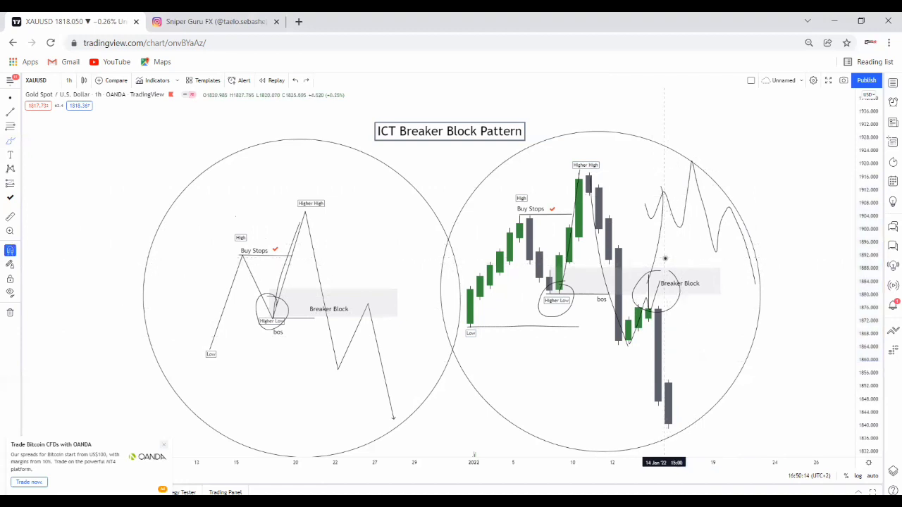
{"action": "key", "text": "ctrl+z"}
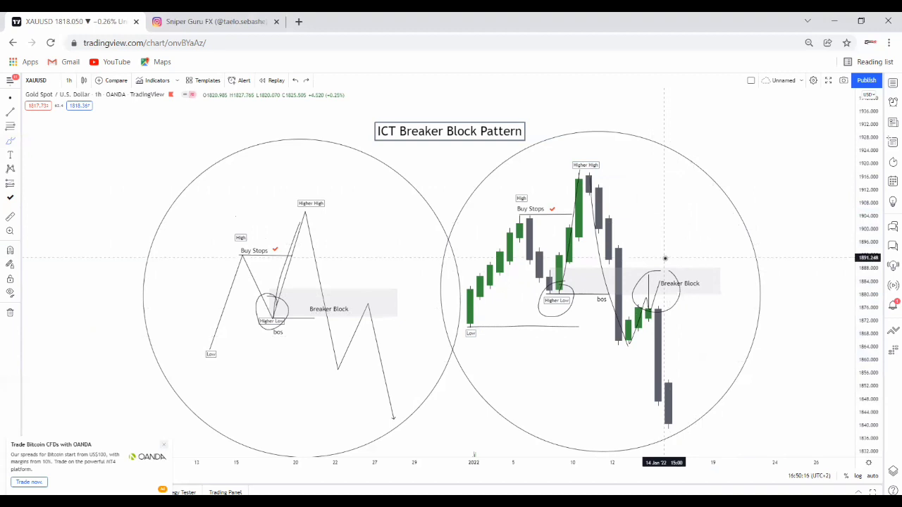
Step: Invert the chart's price scale to flip the breaker block patterns upside down
{"action": "right_click", "coordinate": [868, 210]}
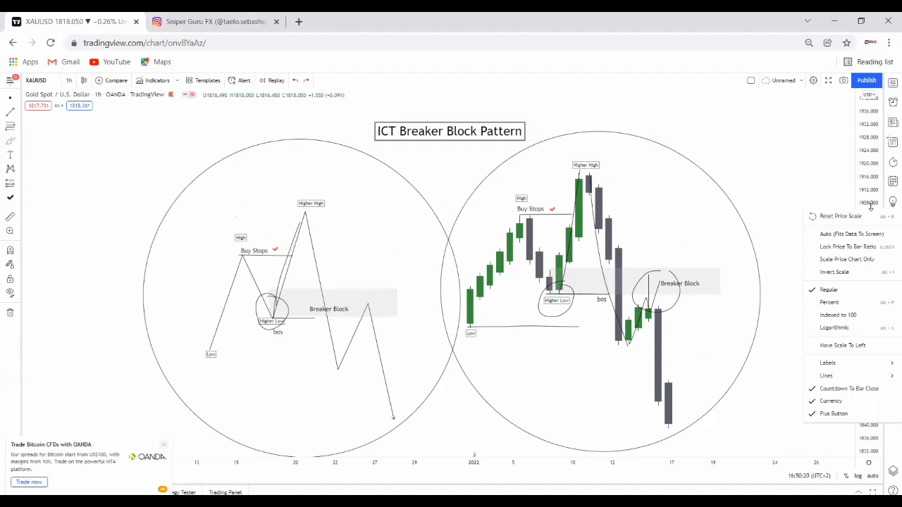
{"action": "left_click", "coordinate": [829, 271]}
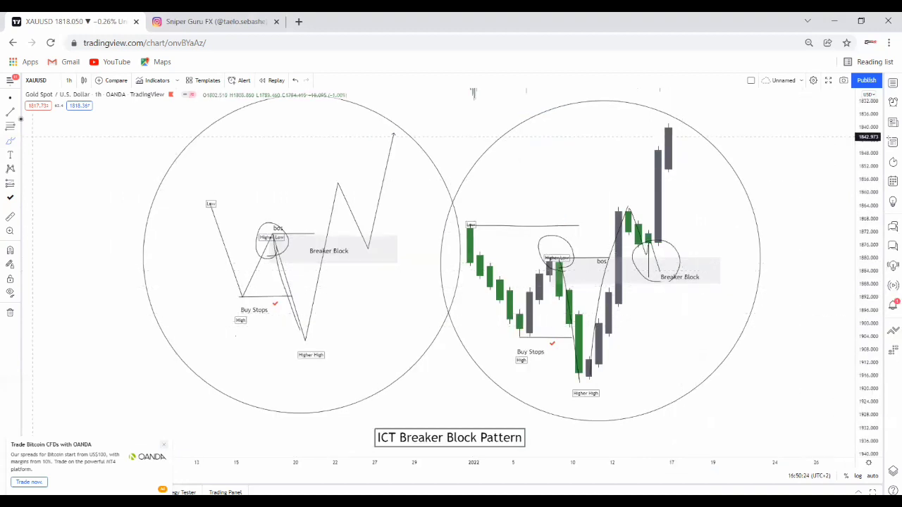
Step: Move the candlestick pattern's Buy Stops label up toward its line and change its text to Sell Stops
{"action": "left_click_drag", "start_coordinate": [796, 295], "coordinate": [795, 309]}
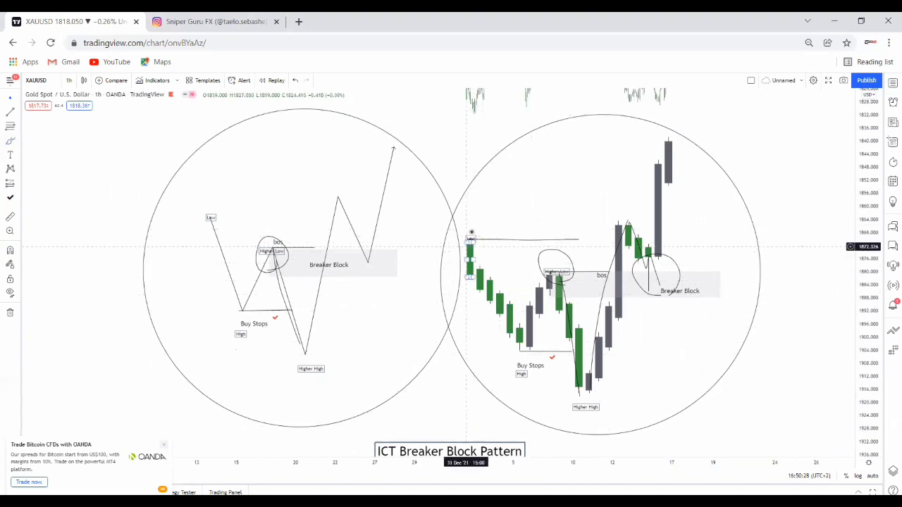
{"action": "left_click_drag", "start_coordinate": [478, 221], "coordinate": [474, 202]}
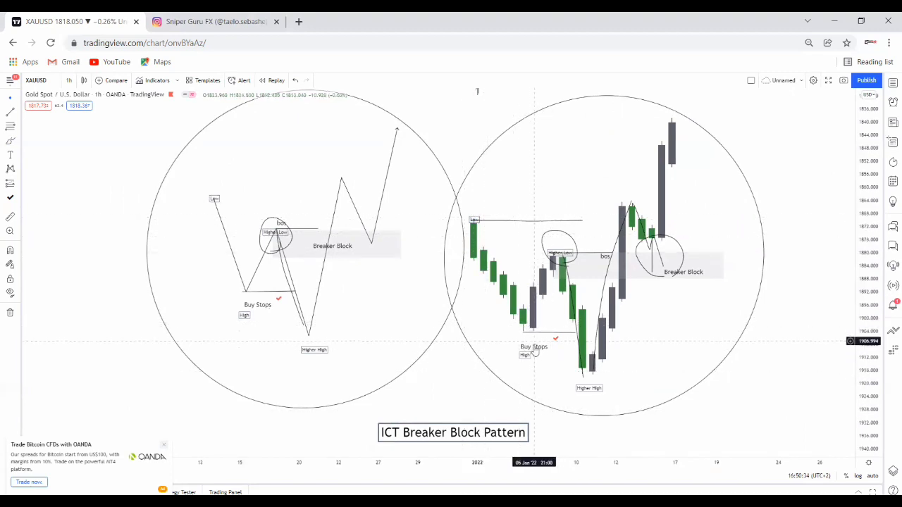
{"action": "left_click_drag", "start_coordinate": [534, 353], "coordinate": [536, 346]}
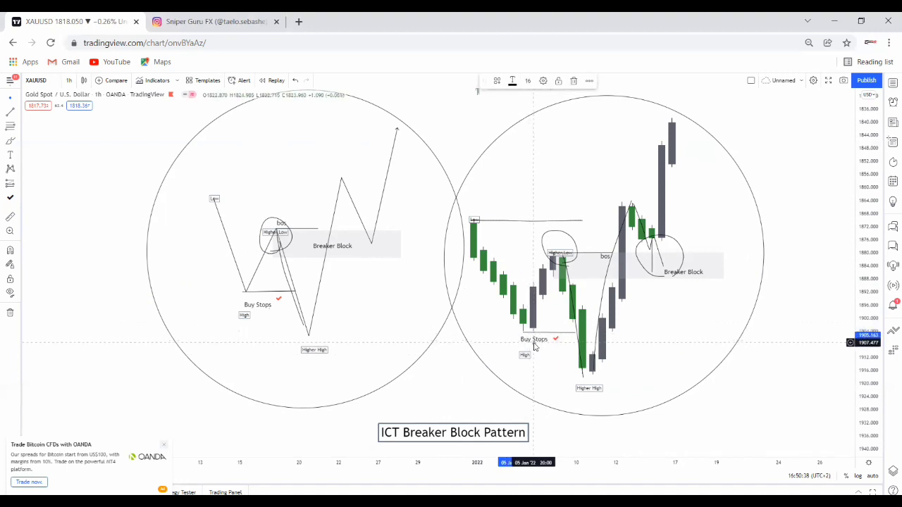
{"action": "double_click", "coordinate": [534, 340]}
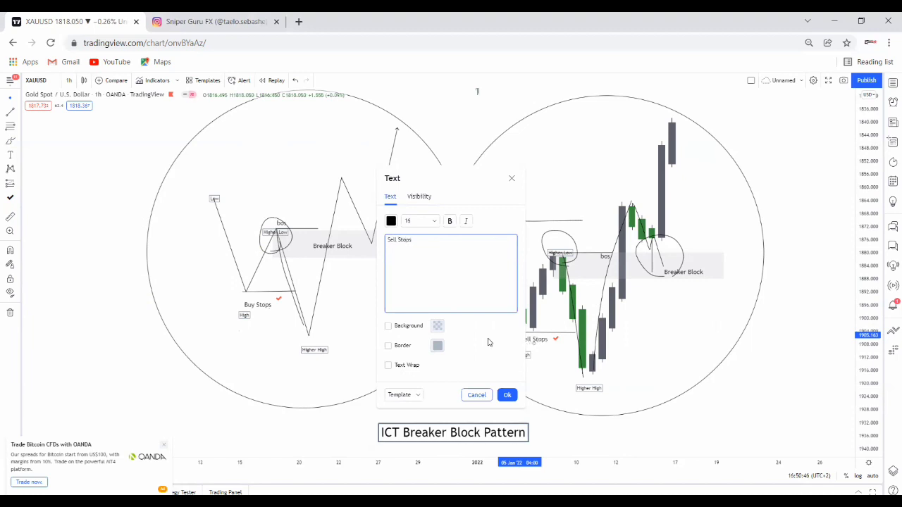
{"action": "left_click", "coordinate": [506, 395]}
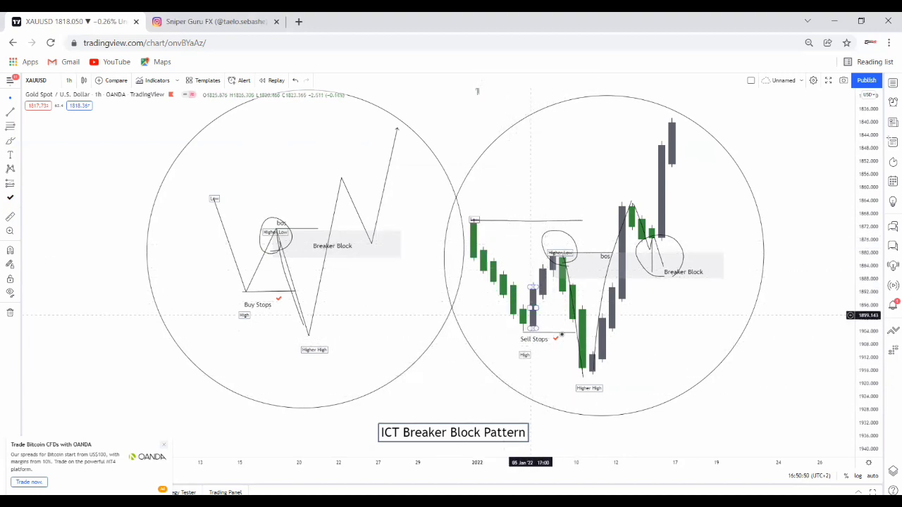
Step: Try a short position beside the candlestick pattern's Sell Stops tick, adjust its target to about 1900.6, and delete the position
{"action": "left_click", "coordinate": [17, 189]}
{"action": "left_click", "coordinate": [44, 199]}
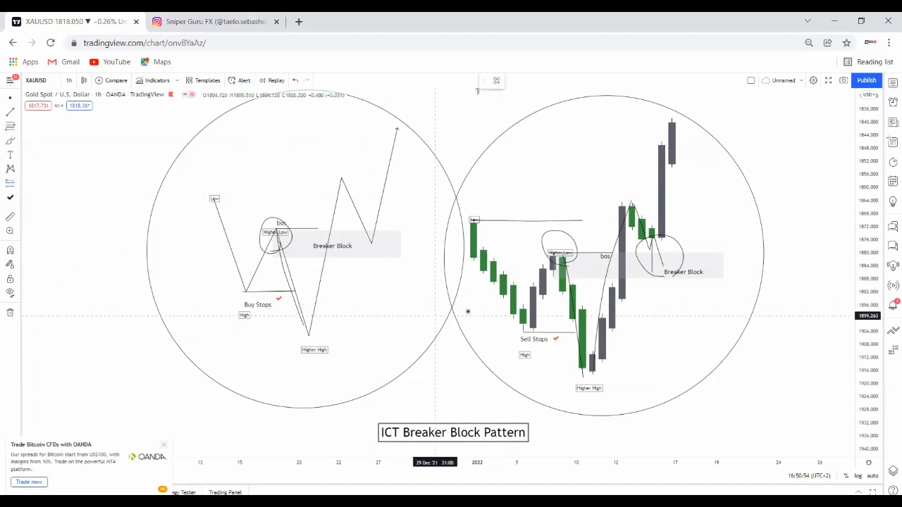
{"action": "left_click", "coordinate": [557, 337]}
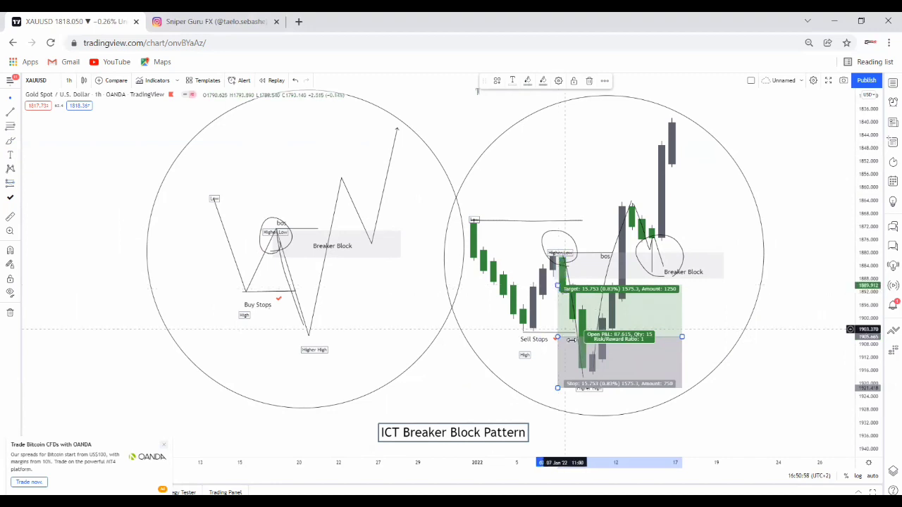
{"action": "key", "text": "ctrl+z"}
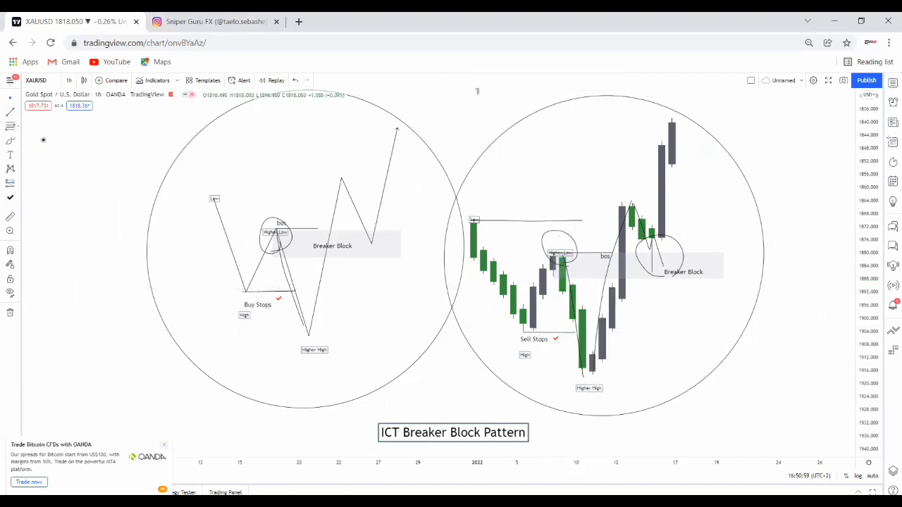
{"action": "left_click", "coordinate": [20, 186]}
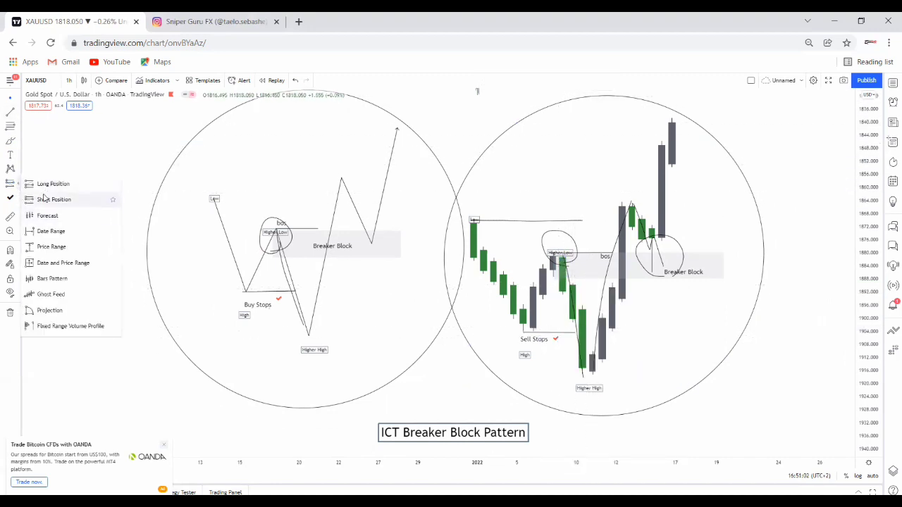
{"action": "left_click", "coordinate": [53, 199]}
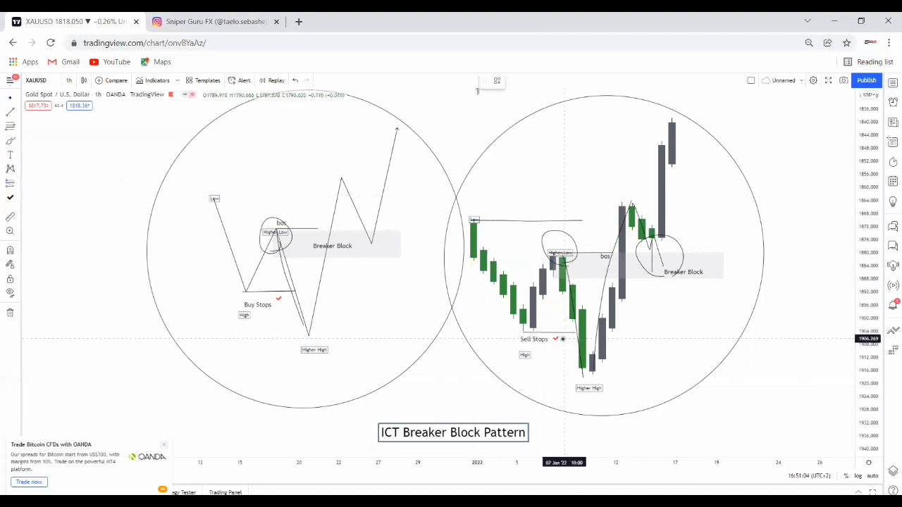
{"action": "left_click", "coordinate": [562, 339]}
{"action": "left_click_drag", "start_coordinate": [563, 290], "coordinate": [562, 322]}
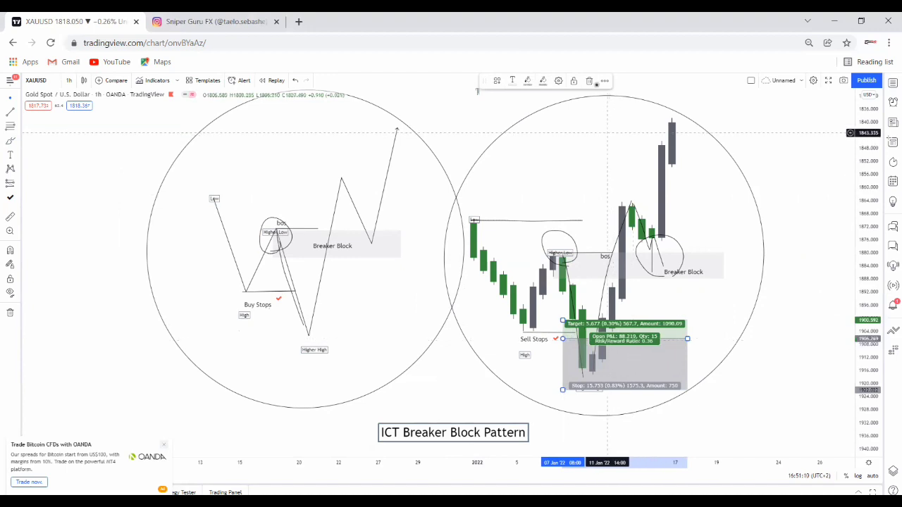
{"action": "left_click", "coordinate": [590, 81]}
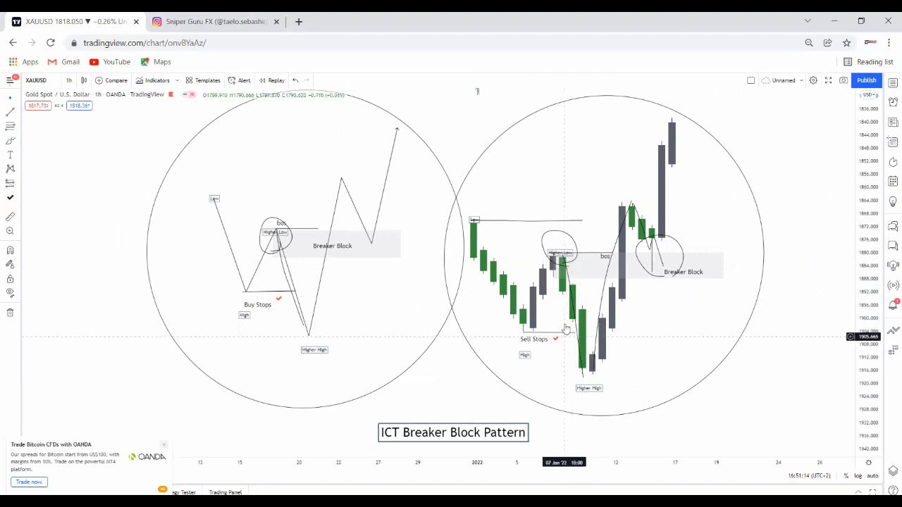
Step: Circle the Sell Stops area and brush the candlestick pattern's drop, reversal and rally out of the Breaker Block
{"action": "mouse_move", "coordinate": [576, 306]}
{"action": "left_mouse_down"}
{"action": "mouse_move", "coordinate": [573, 328]}
{"action": "mouse_move", "coordinate": [575, 321]}
{"action": "left_mouse_up"}
{"action": "left_click_drag", "start_coordinate": [503, 359], "coordinate": [510, 339]}
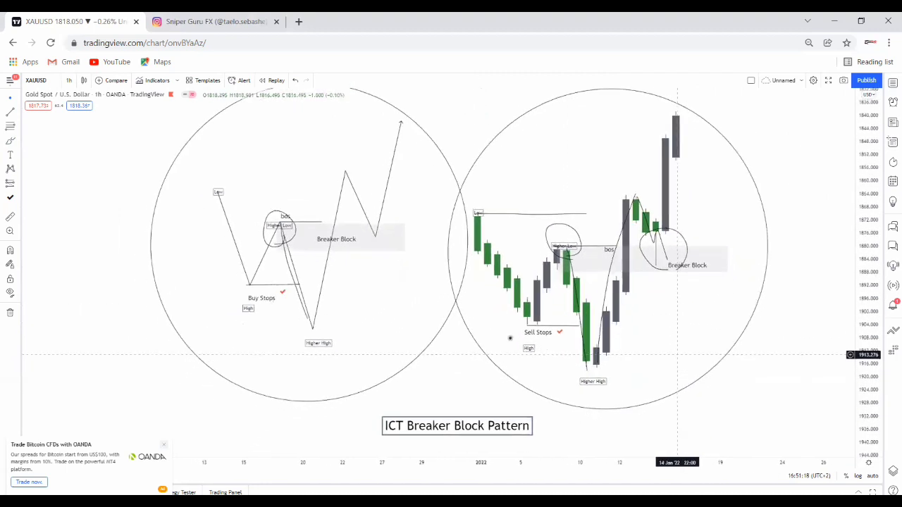
{"action": "left_click", "coordinate": [576, 313]}
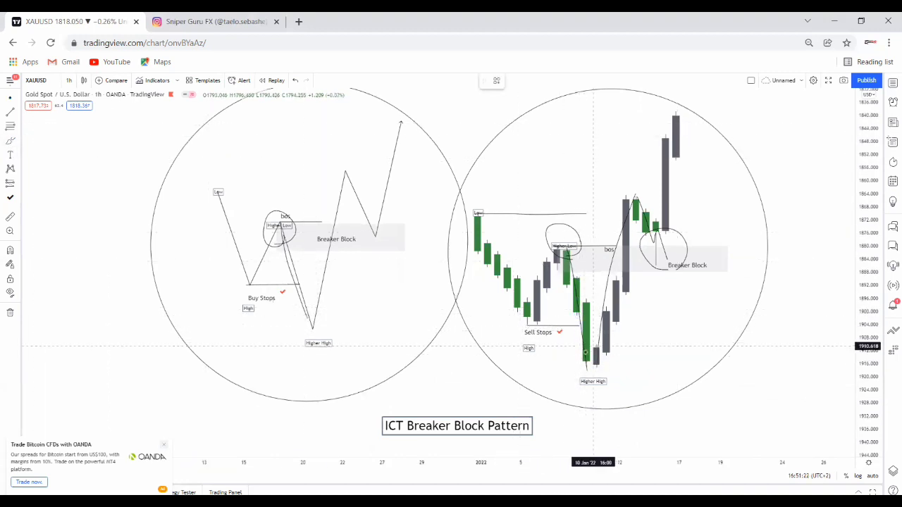
{"action": "mouse_move", "coordinate": [593, 367]}
{"action": "left_mouse_down"}
{"action": "mouse_move", "coordinate": [620, 304]}
{"action": "mouse_move", "coordinate": [574, 293]}
{"action": "mouse_move", "coordinate": [602, 312]}
{"action": "left_mouse_up"}
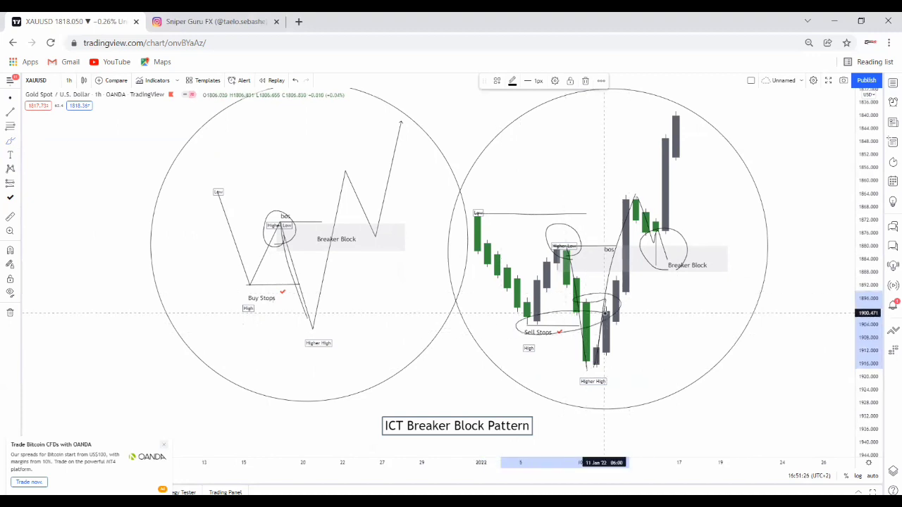
{"action": "mouse_move", "coordinate": [603, 312]}
{"action": "left_mouse_down"}
{"action": "mouse_move", "coordinate": [615, 227]}
{"action": "mouse_move", "coordinate": [547, 245]}
{"action": "mouse_move", "coordinate": [563, 272]}
{"action": "left_mouse_up"}
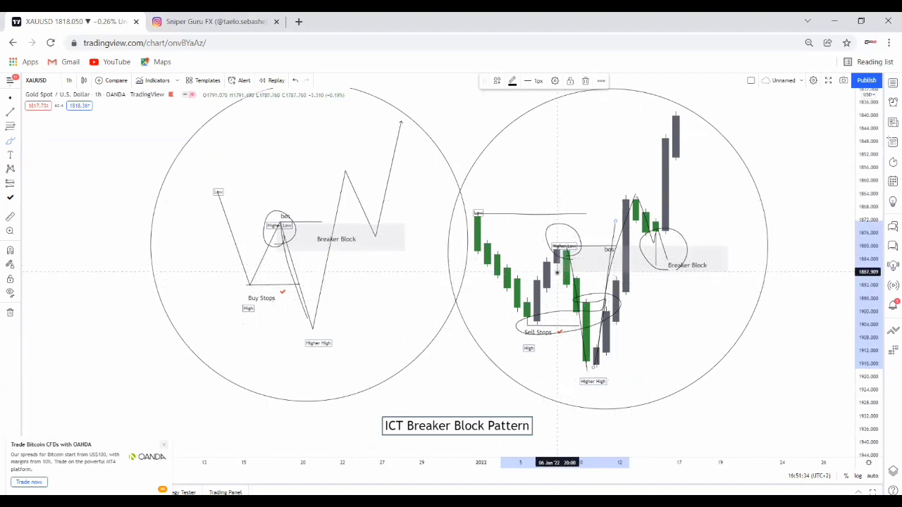
{"action": "left_click_drag", "start_coordinate": [564, 246], "coordinate": [584, 374]}
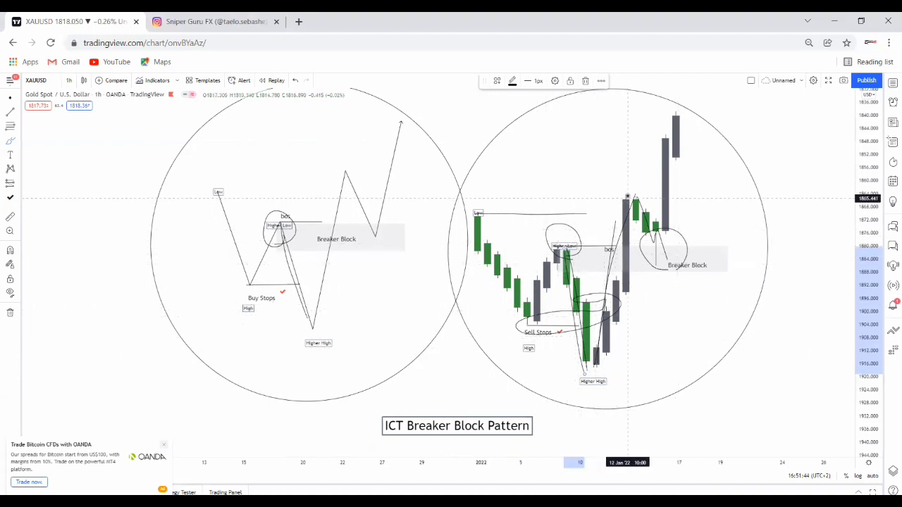
{"action": "mouse_move", "coordinate": [672, 257]}
{"action": "left_mouse_down"}
{"action": "mouse_move", "coordinate": [652, 268]}
{"action": "mouse_move", "coordinate": [679, 269]}
{"action": "mouse_move", "coordinate": [663, 260]}
{"action": "mouse_move", "coordinate": [668, 124]}
{"action": "left_mouse_up"}
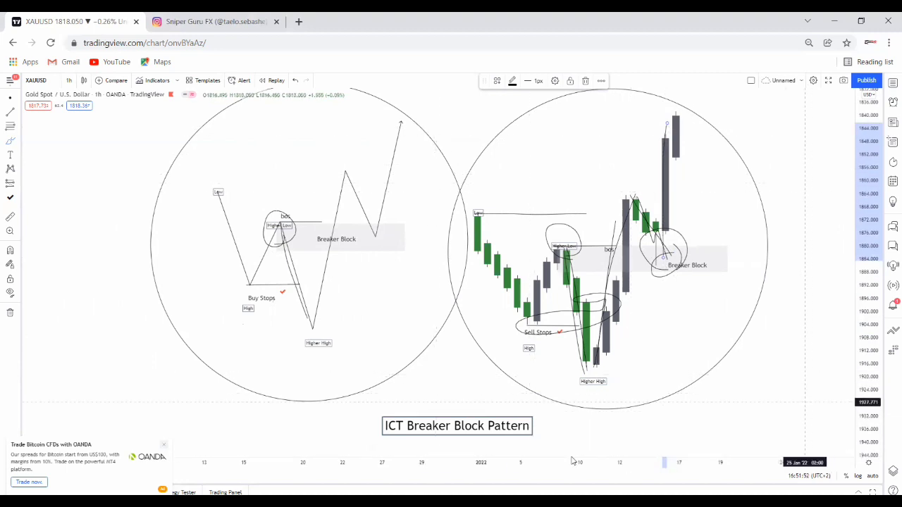
Step: Turn off the inverted price scale to return the chart to its normal orientation
{"action": "right_click", "coordinate": [873, 255]}
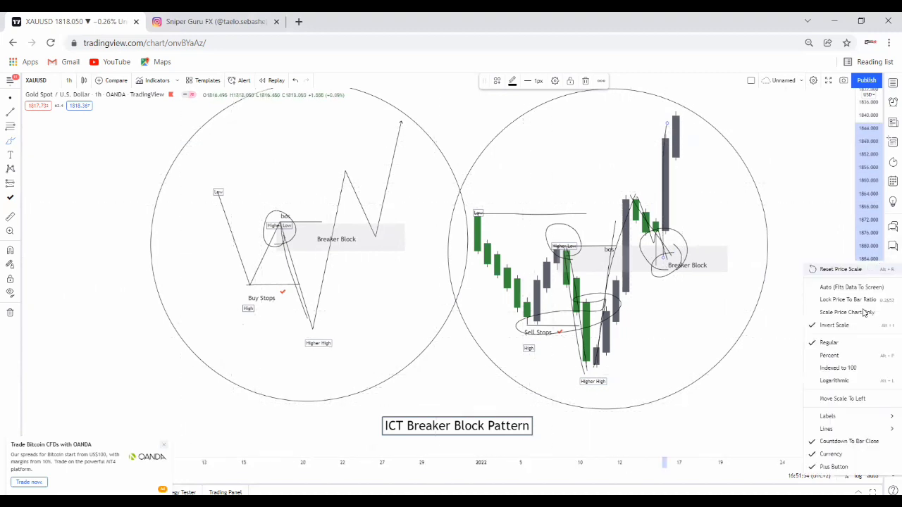
{"action": "left_click", "coordinate": [835, 326]}
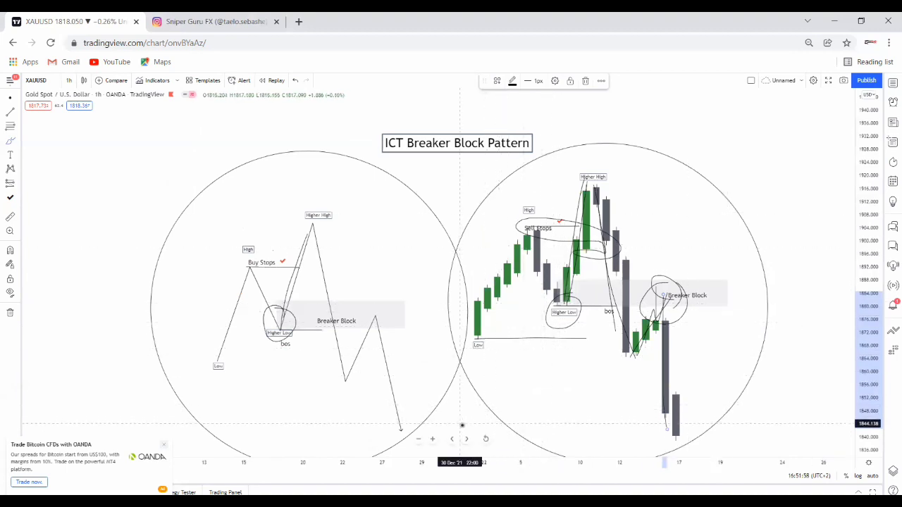
Step: On the 21 December candles, circle the swing low and swing high, and mark the stops area with a line and an ellipse
{"action": "mouse_move", "coordinate": [467, 413]}
{"action": "left_mouse_down"}
{"action": "mouse_move", "coordinate": [493, 366]}
{"action": "mouse_move", "coordinate": [660, 332]}
{"action": "mouse_move", "coordinate": [443, 345]}
{"action": "mouse_move", "coordinate": [526, 331]}
{"action": "mouse_move", "coordinate": [455, 332]}
{"action": "mouse_move", "coordinate": [521, 358]}
{"action": "mouse_move", "coordinate": [599, 363]}
{"action": "mouse_move", "coordinate": [808, 300]}
{"action": "left_mouse_up"}
{"action": "mouse_move", "coordinate": [866, 357]}
{"action": "left_mouse_down"}
{"action": "mouse_move", "coordinate": [866, 346]}
{"action": "mouse_move", "coordinate": [610, 300]}
{"action": "mouse_move", "coordinate": [658, 336]}
{"action": "left_mouse_up"}
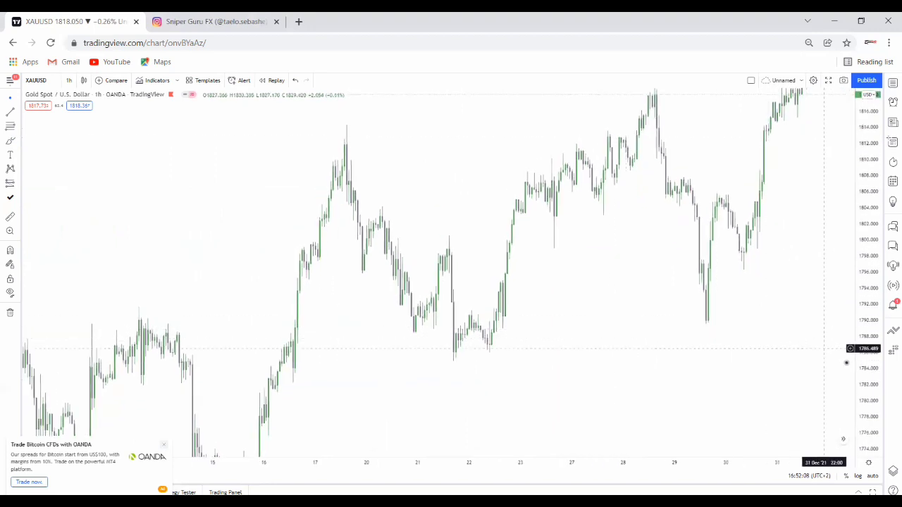
{"action": "scroll", "coordinate": [824, 369], "scroll_direction": "up", "scroll_amount": 2}
{"action": "scroll", "coordinate": [487, 349], "scroll_direction": "up", "scroll_amount": 3}
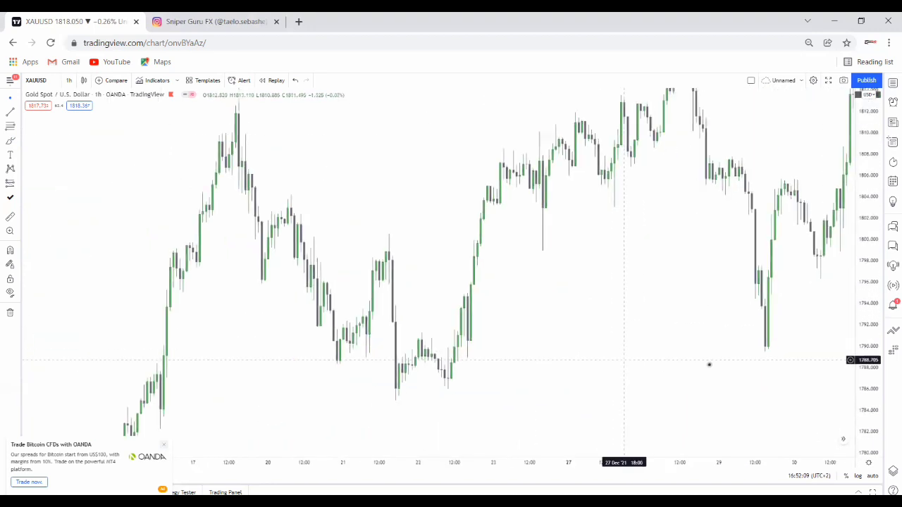
{"action": "scroll", "coordinate": [223, 294], "scroll_direction": "right", "scroll_amount": 3}
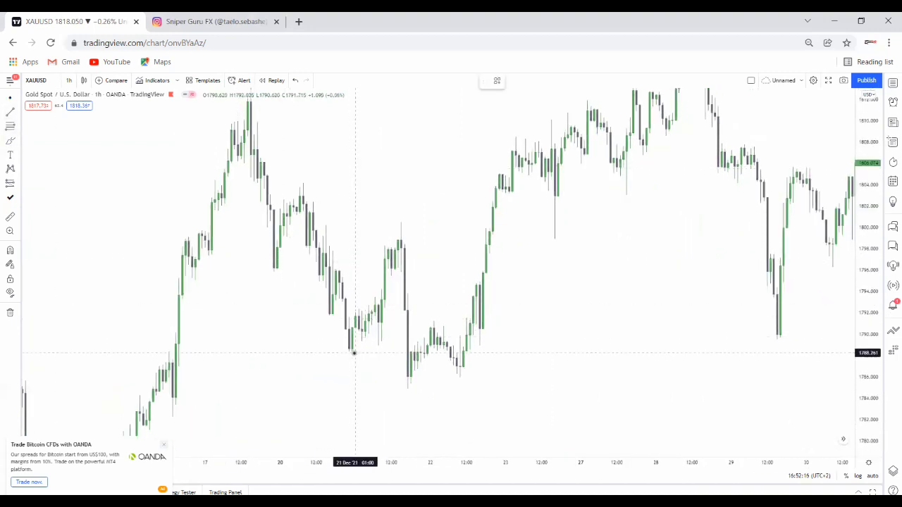
{"action": "mouse_move", "coordinate": [358, 339]}
{"action": "left_mouse_down"}
{"action": "mouse_move", "coordinate": [334, 352]}
{"action": "mouse_move", "coordinate": [360, 341]}
{"action": "left_mouse_up"}
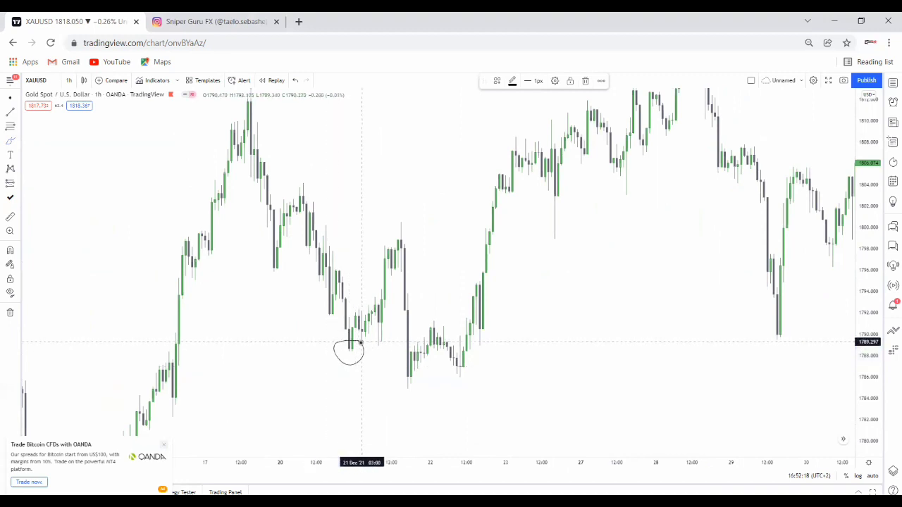
{"action": "left_click_drag", "start_coordinate": [406, 211], "coordinate": [412, 210]}
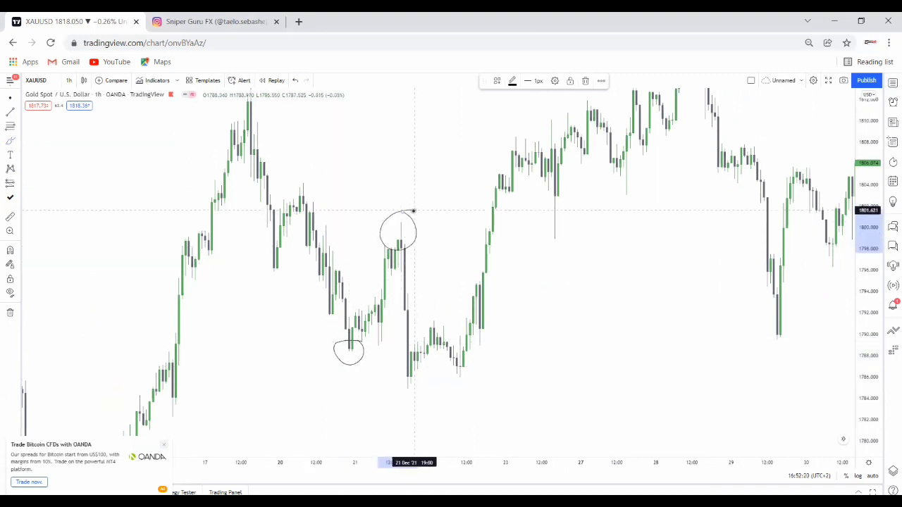
{"action": "mouse_move", "coordinate": [349, 348]}
{"action": "left_mouse_down"}
{"action": "mouse_move", "coordinate": [407, 349]}
{"action": "mouse_move", "coordinate": [357, 373]}
{"action": "left_mouse_up"}
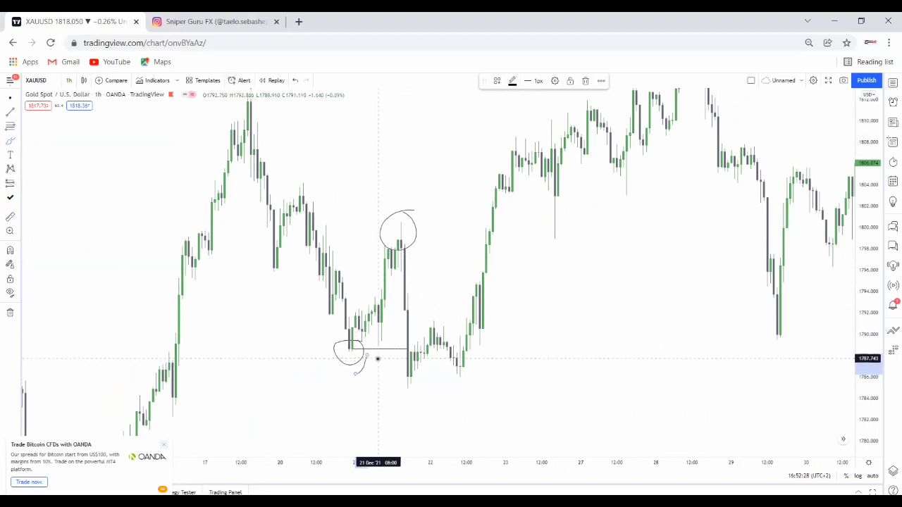
{"action": "mouse_move", "coordinate": [411, 327]}
{"action": "left_mouse_down"}
{"action": "mouse_move", "coordinate": [402, 341]}
{"action": "mouse_move", "coordinate": [437, 326]}
{"action": "left_mouse_up"}
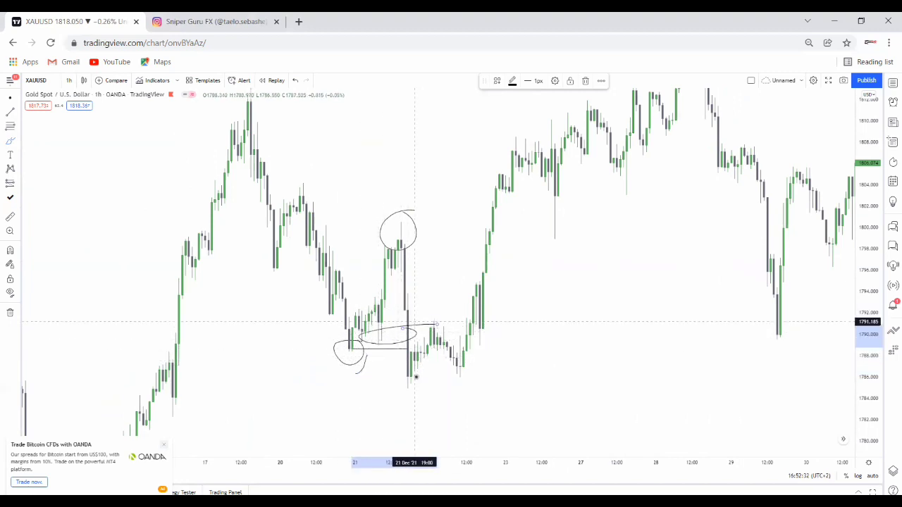
Step: Brush the price path from the new low into the rally, and mark the swing-high level with a line labelled Bos
{"action": "mouse_move", "coordinate": [410, 381]}
{"action": "left_mouse_down"}
{"action": "mouse_move", "coordinate": [434, 326]}
{"action": "mouse_move", "coordinate": [457, 372]}
{"action": "left_mouse_up"}
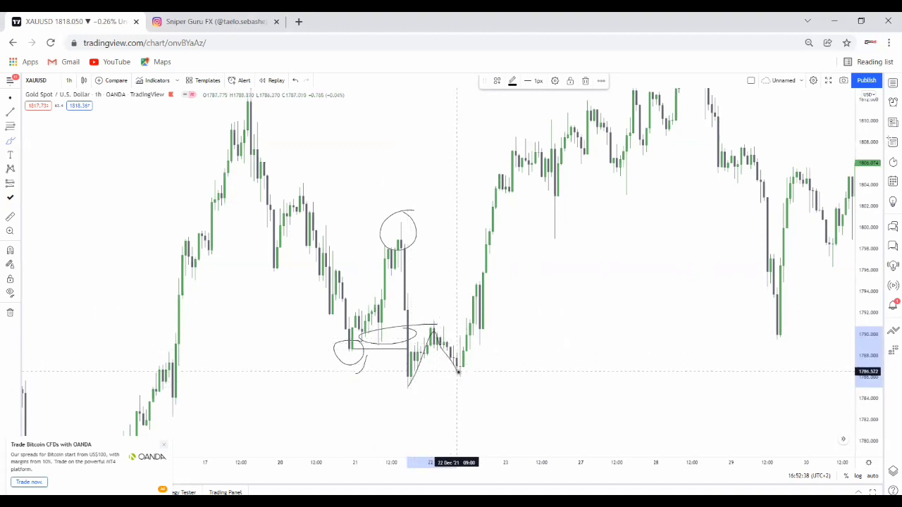
{"action": "mouse_move", "coordinate": [458, 370]}
{"action": "left_mouse_down"}
{"action": "mouse_move", "coordinate": [460, 296]}
{"action": "mouse_move", "coordinate": [499, 152]}
{"action": "left_mouse_up"}
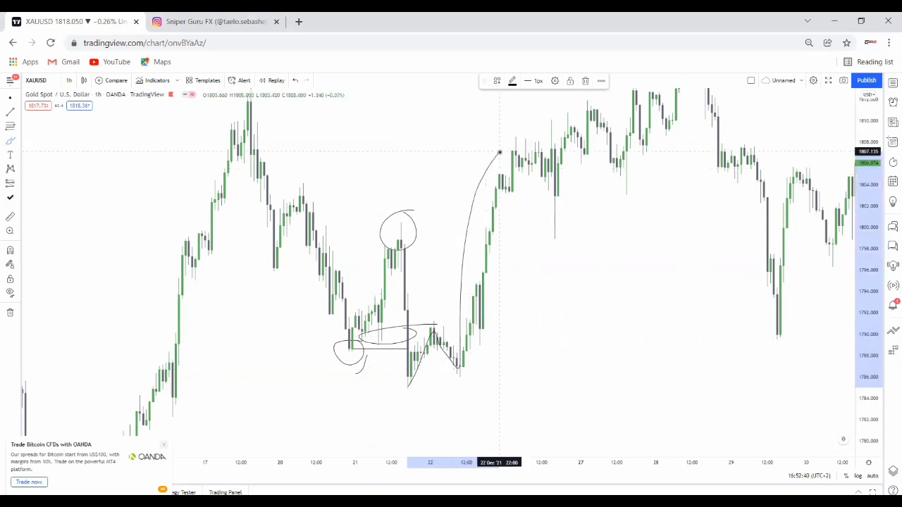
{"action": "left_click_drag", "start_coordinate": [389, 222], "coordinate": [480, 222]}
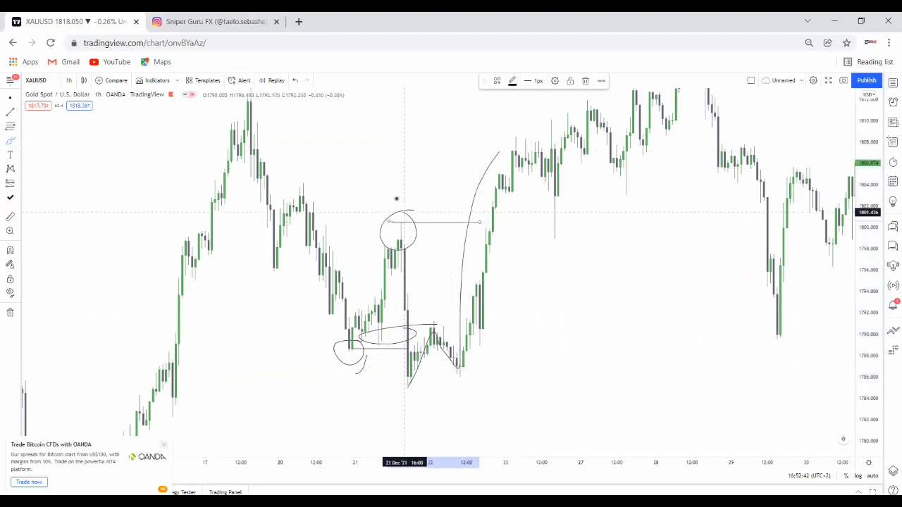
{"action": "mouse_move", "coordinate": [395, 200]}
{"action": "left_mouse_down"}
{"action": "mouse_move", "coordinate": [398, 226]}
{"action": "mouse_move", "coordinate": [394, 209]}
{"action": "mouse_move", "coordinate": [406, 204]}
{"action": "mouse_move", "coordinate": [444, 212]}
{"action": "mouse_move", "coordinate": [433, 224]}
{"action": "left_mouse_up"}
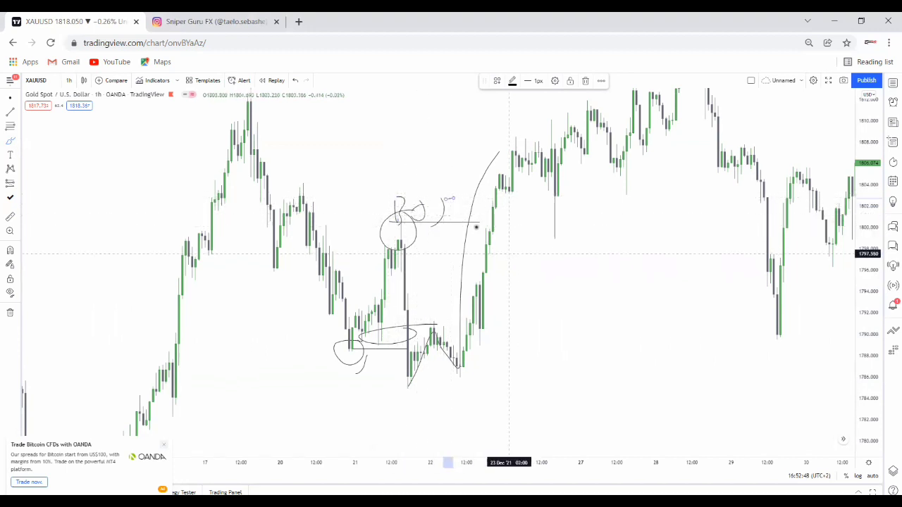
Step: Draw a breaker block rectangle at the 21 December swing high from about 1796.3 to 1799.1 and extend it to 27 December
{"action": "left_click", "coordinate": [20, 144]}
{"action": "left_click", "coordinate": [41, 171]}
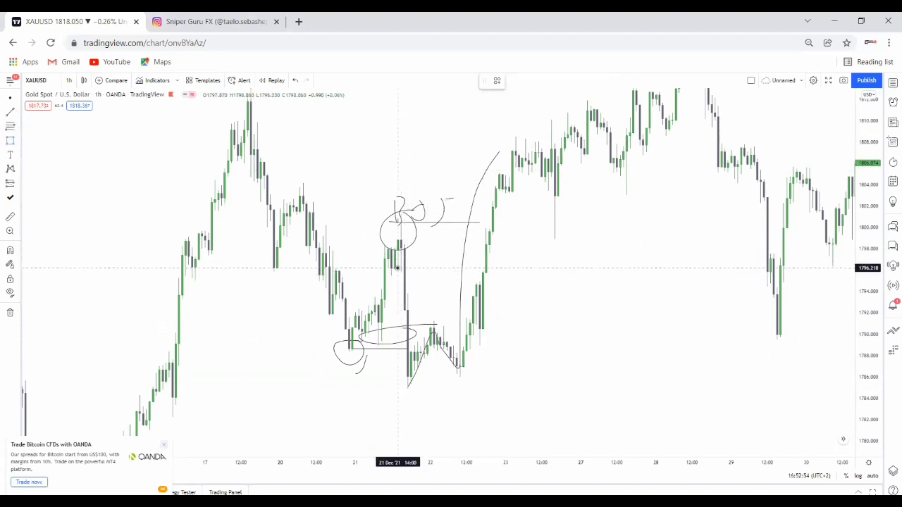
{"action": "left_click_drag", "start_coordinate": [397, 267], "coordinate": [401, 238]}
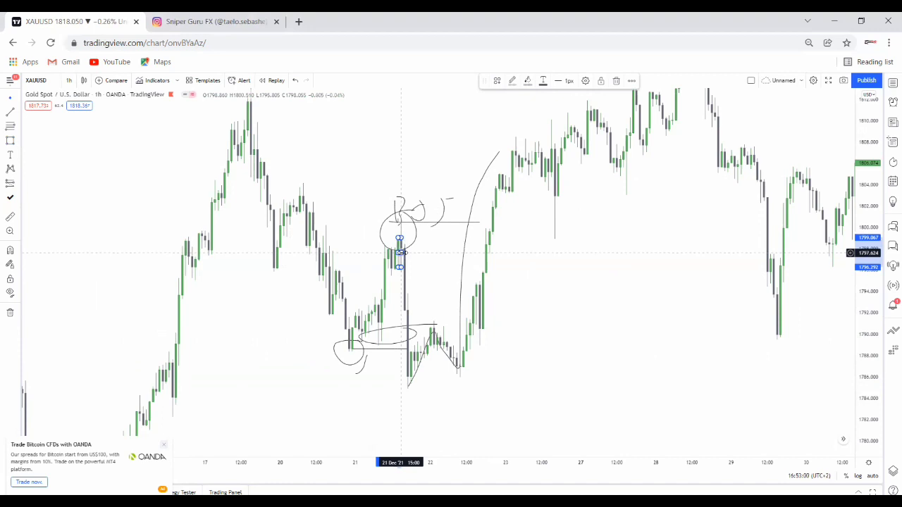
{"action": "left_click_drag", "start_coordinate": [401, 252], "coordinate": [597, 252]}
{"action": "left_click", "coordinate": [633, 258]}
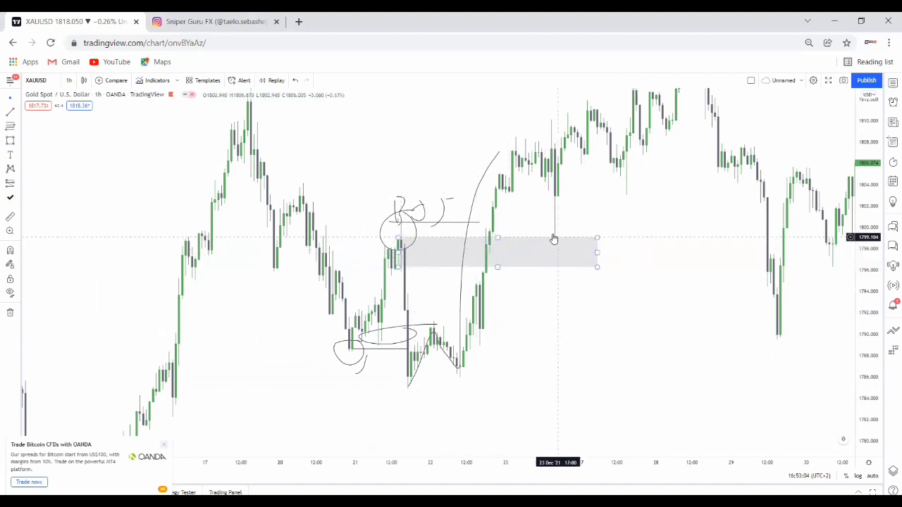
Step: Place a long position at the 23 December wick low with entry at about 1799.1 and stop at about 1796.1, below the breaker block
{"action": "left_click", "coordinate": [17, 184]}
{"action": "left_click", "coordinate": [47, 185]}
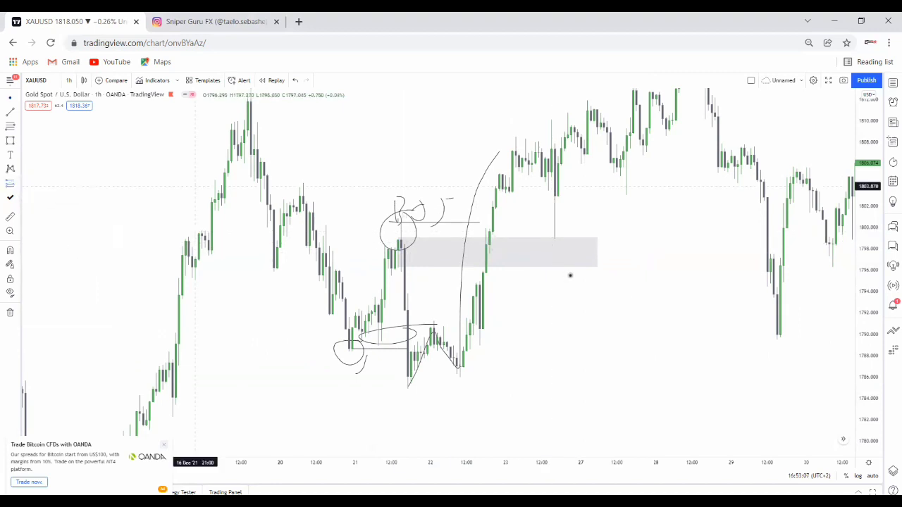
{"action": "left_click", "coordinate": [551, 238]}
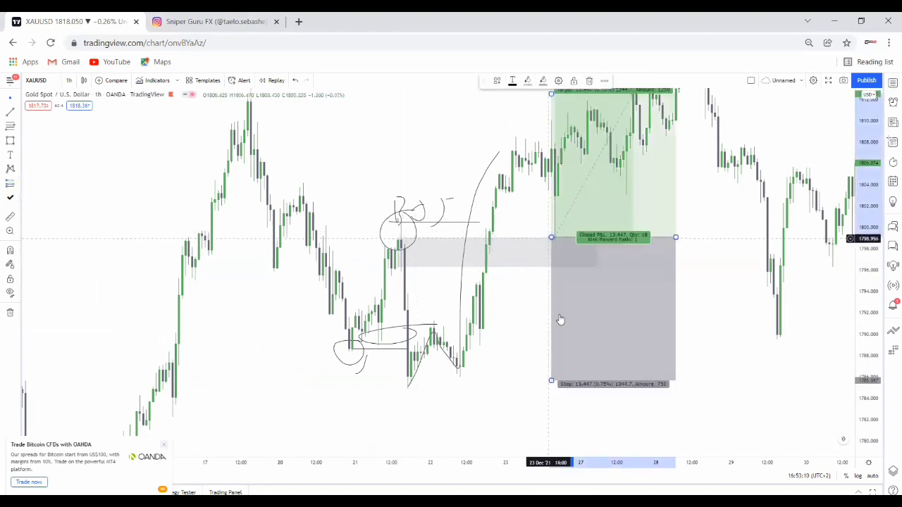
{"action": "left_click_drag", "start_coordinate": [551, 381], "coordinate": [537, 266]}
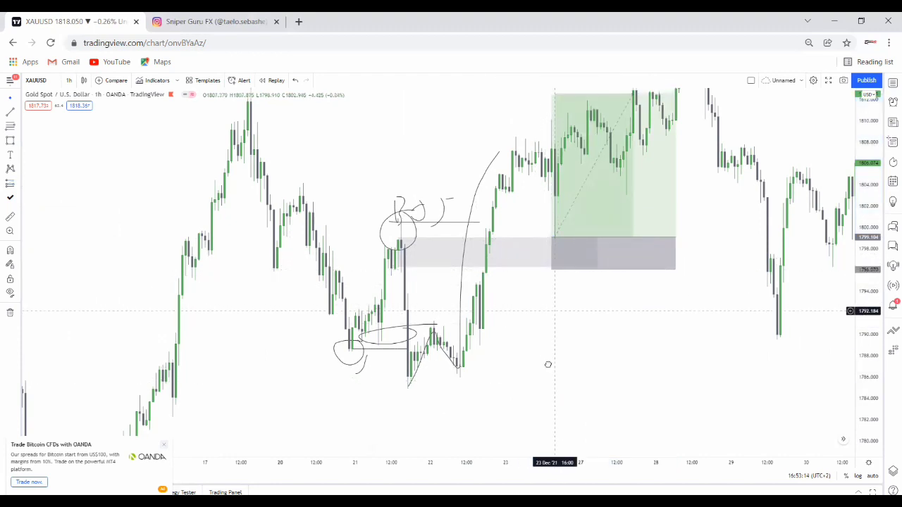
Step: Draw a level line from the 17 December swing high to 28 December, and raise the long position's target to it, about 1814.5
{"action": "left_click_drag", "start_coordinate": [548, 364], "coordinate": [554, 429]}
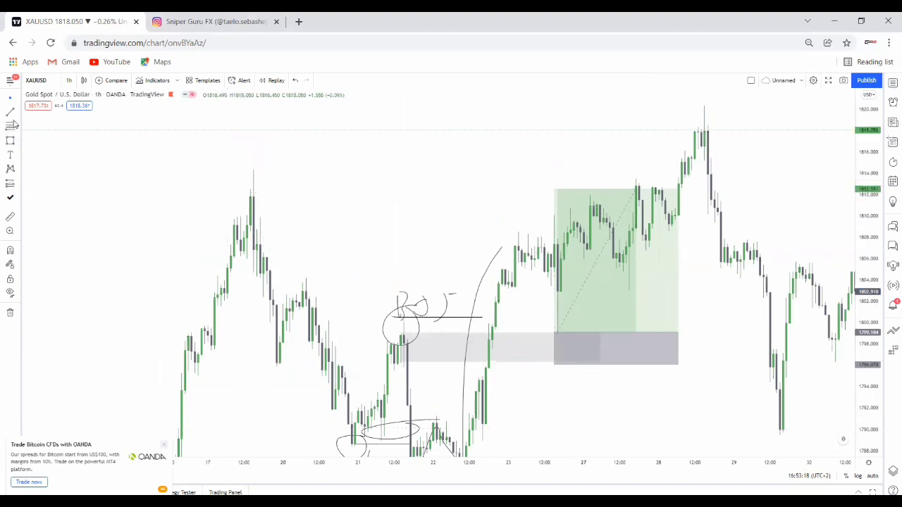
{"action": "left_click", "coordinate": [251, 169]}
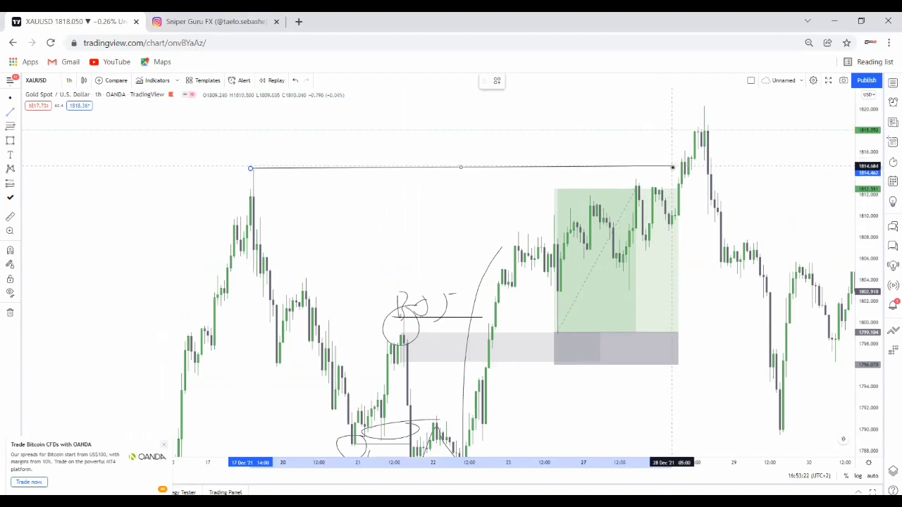
{"action": "left_click", "coordinate": [672, 167]}
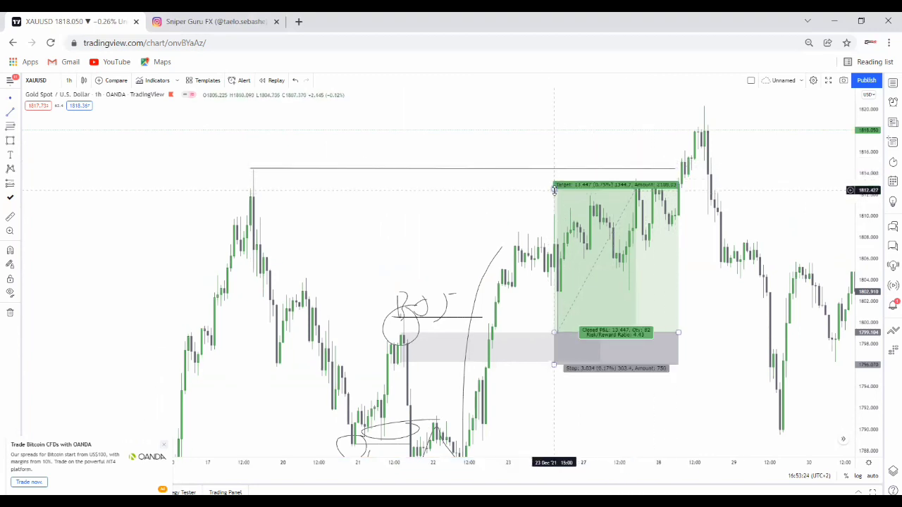
{"action": "left_click_drag", "start_coordinate": [554, 189], "coordinate": [554, 163]}
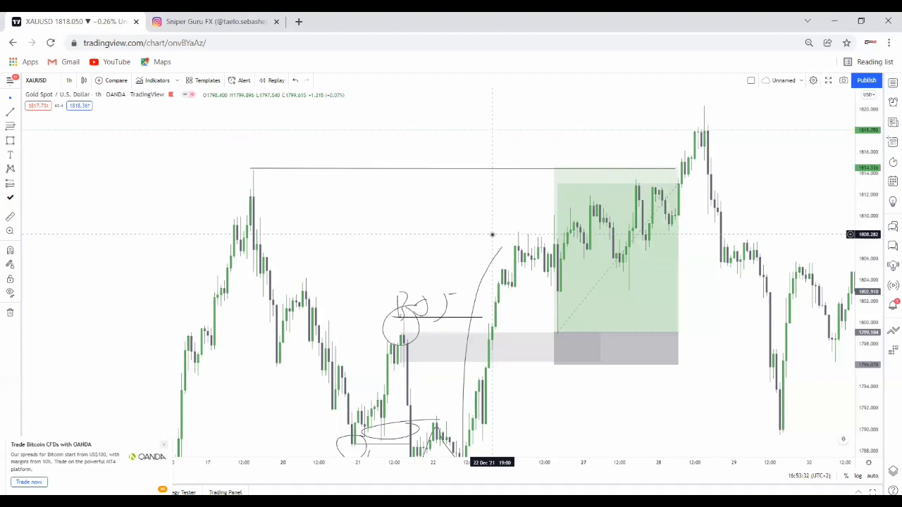
Step: Invert the price scale to show the marked-up bullish breaker example as its bearish mirror image
{"action": "left_click_drag", "start_coordinate": [458, 251], "coordinate": [450, 171]}
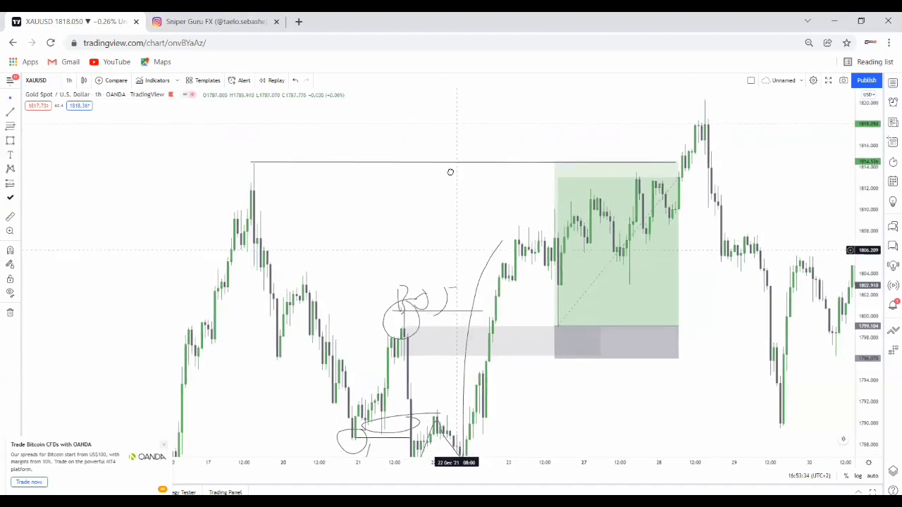
{"action": "right_click", "coordinate": [869, 273]}
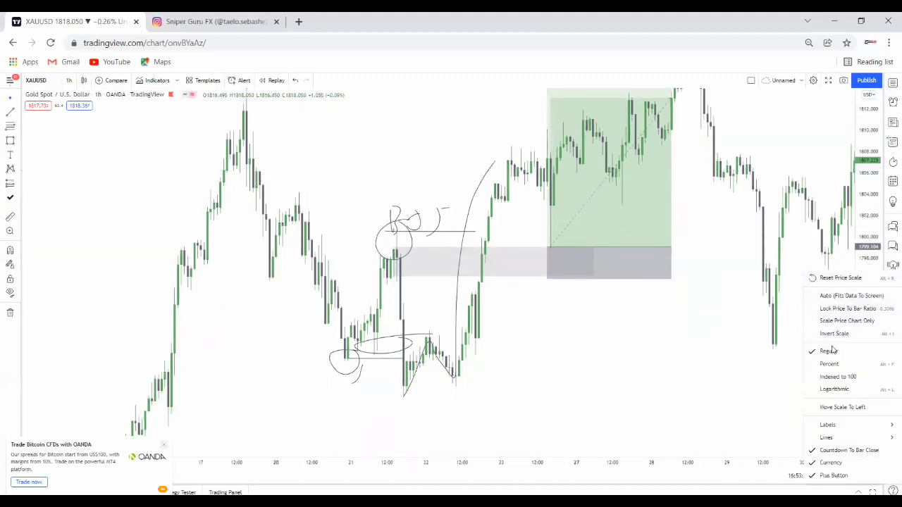
{"action": "left_click", "coordinate": [834, 334]}
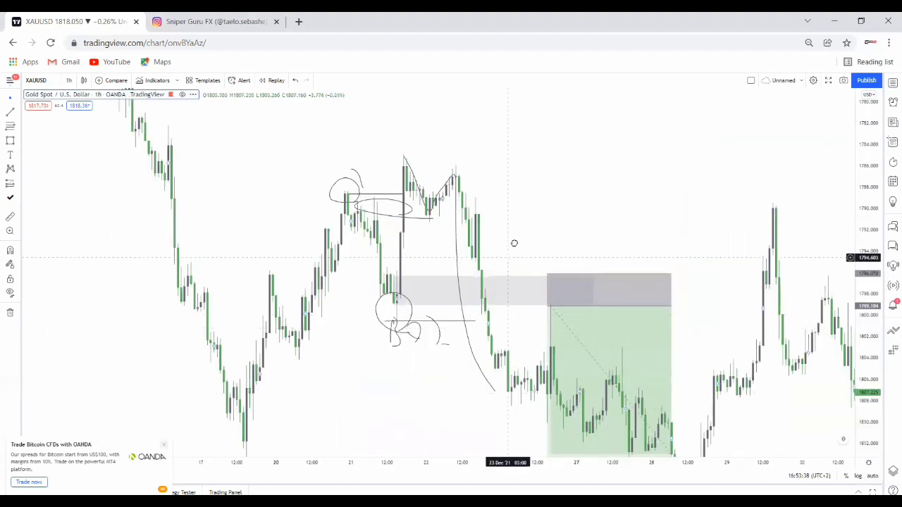
{"action": "left_click_drag", "start_coordinate": [514, 241], "coordinate": [515, 203]}
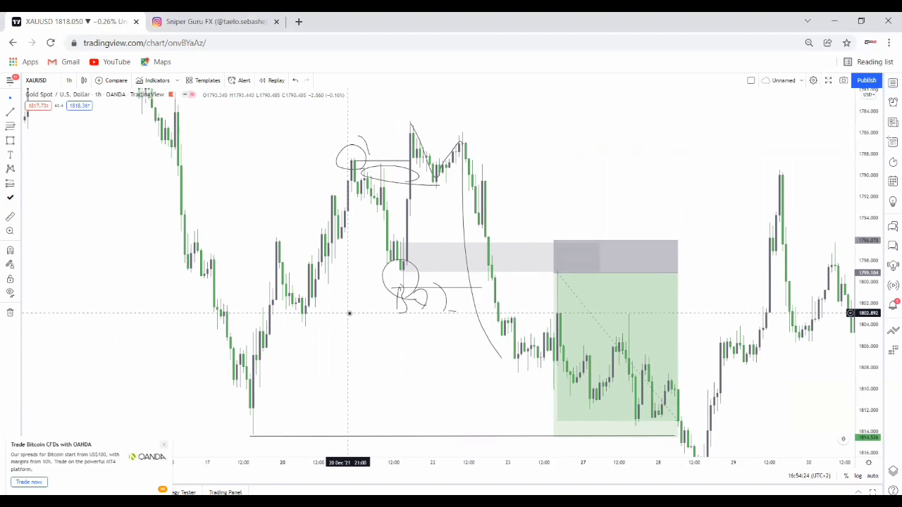
Step: Switch to the Sniper Guru FX Instagram profile, examine the GBPUSD Buys before-and-after post, and close it
{"action": "left_click", "coordinate": [199, 17]}
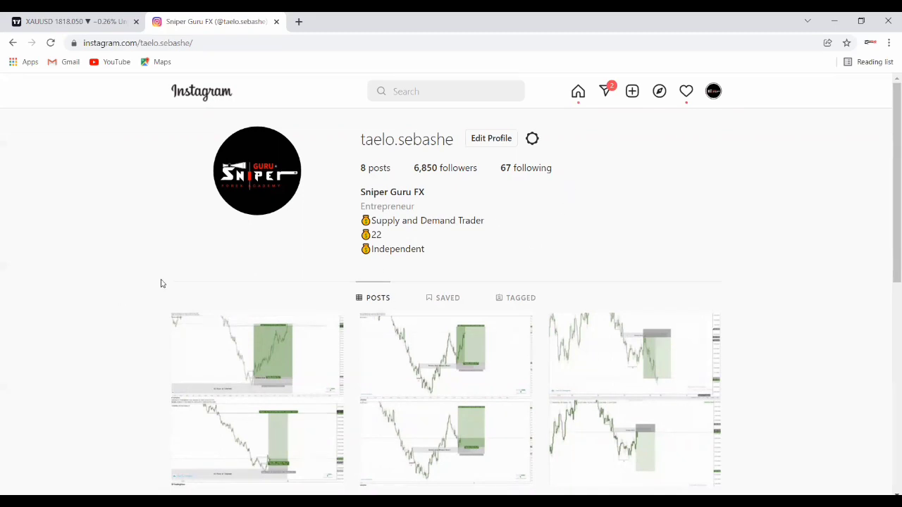
{"action": "scroll", "coordinate": [482, 393], "scroll_direction": "down", "scroll_amount": 1}
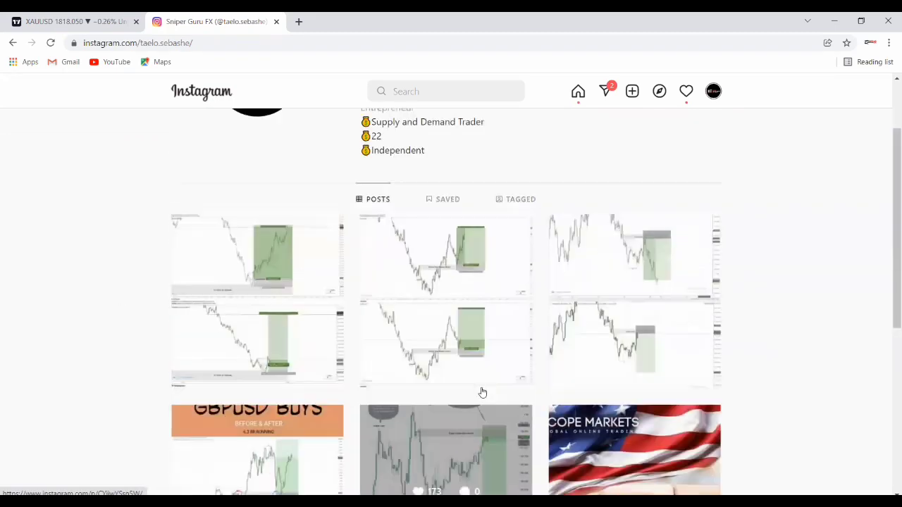
{"action": "scroll", "coordinate": [308, 372], "scroll_direction": "up", "scroll_amount": 1}
{"action": "scroll", "coordinate": [277, 389], "scroll_direction": "down", "scroll_amount": 2}
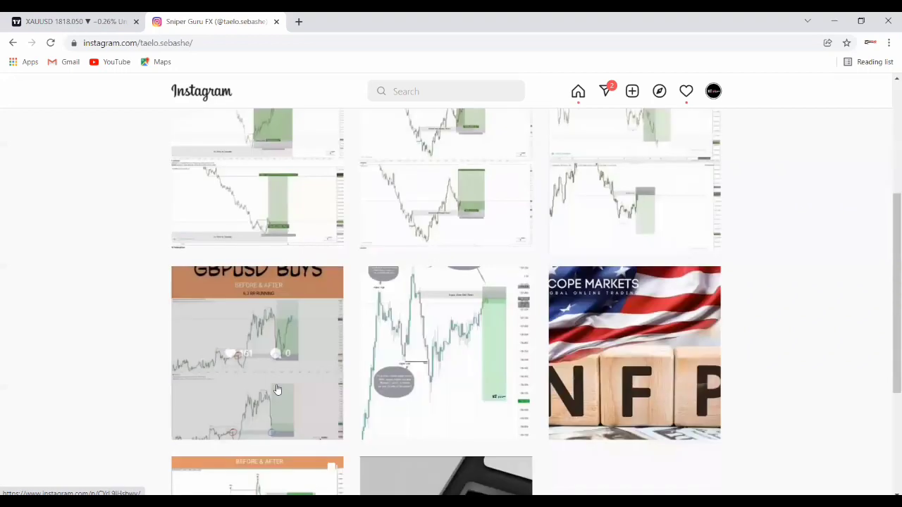
{"action": "left_click", "coordinate": [277, 389]}
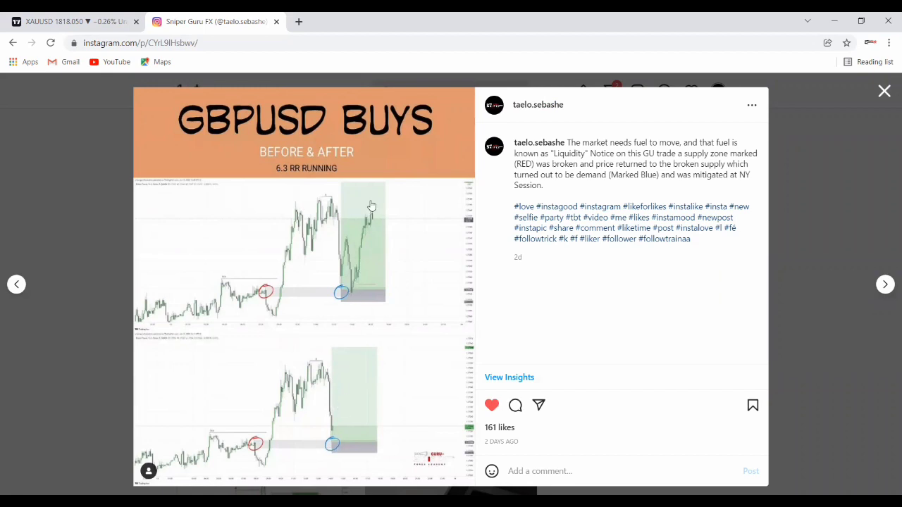
{"action": "left_click", "coordinate": [885, 92]}
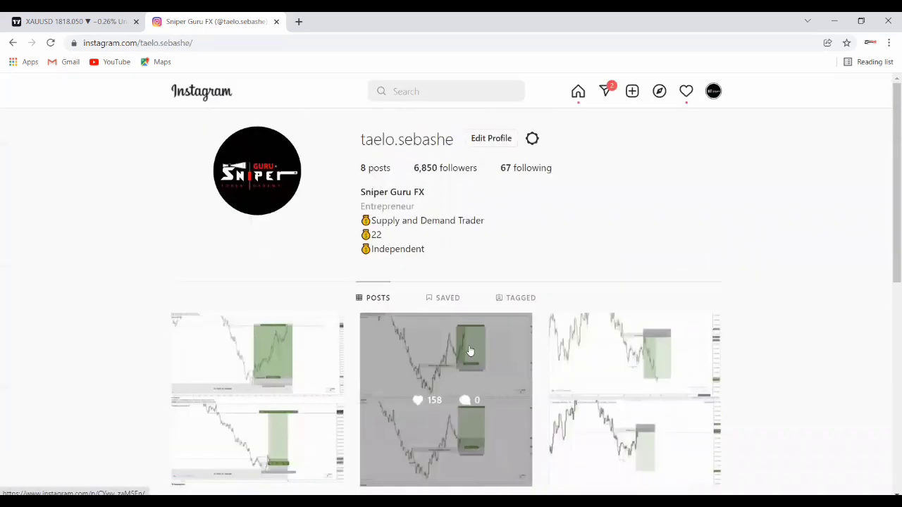